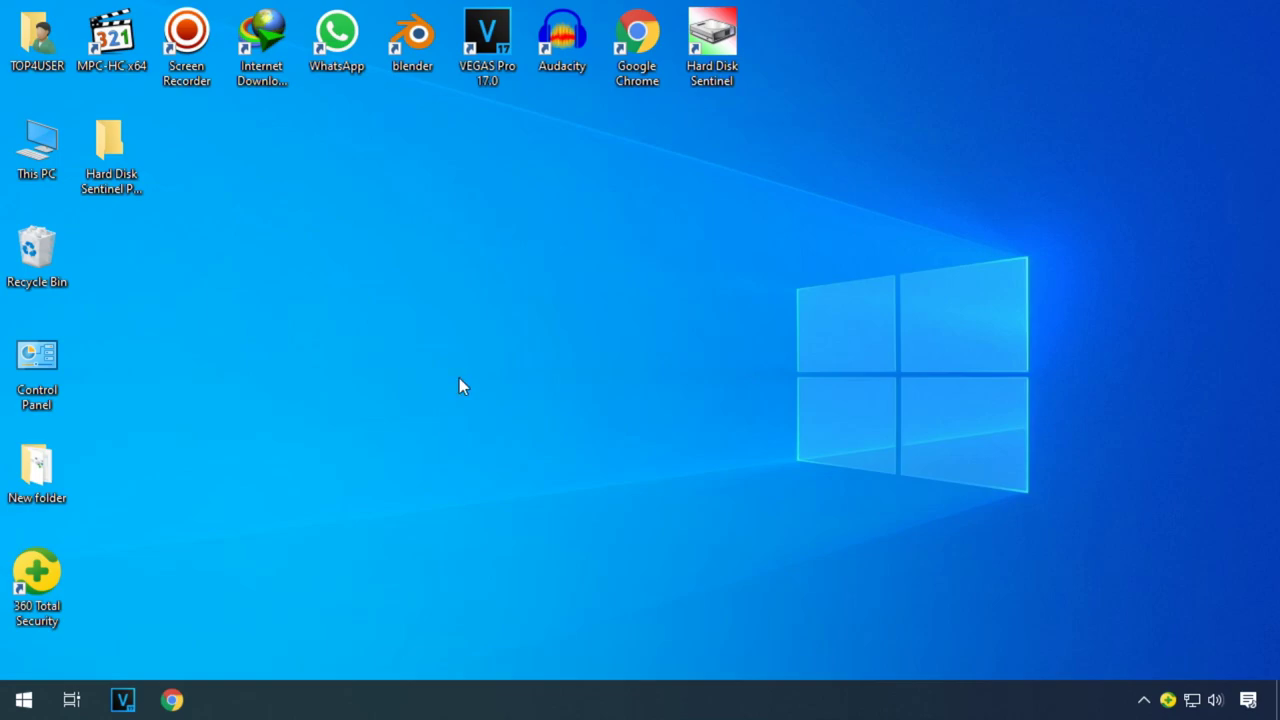
Open This PC and examine the status markers on the drives, including Local Disk (I:)
double_click(45, 155)
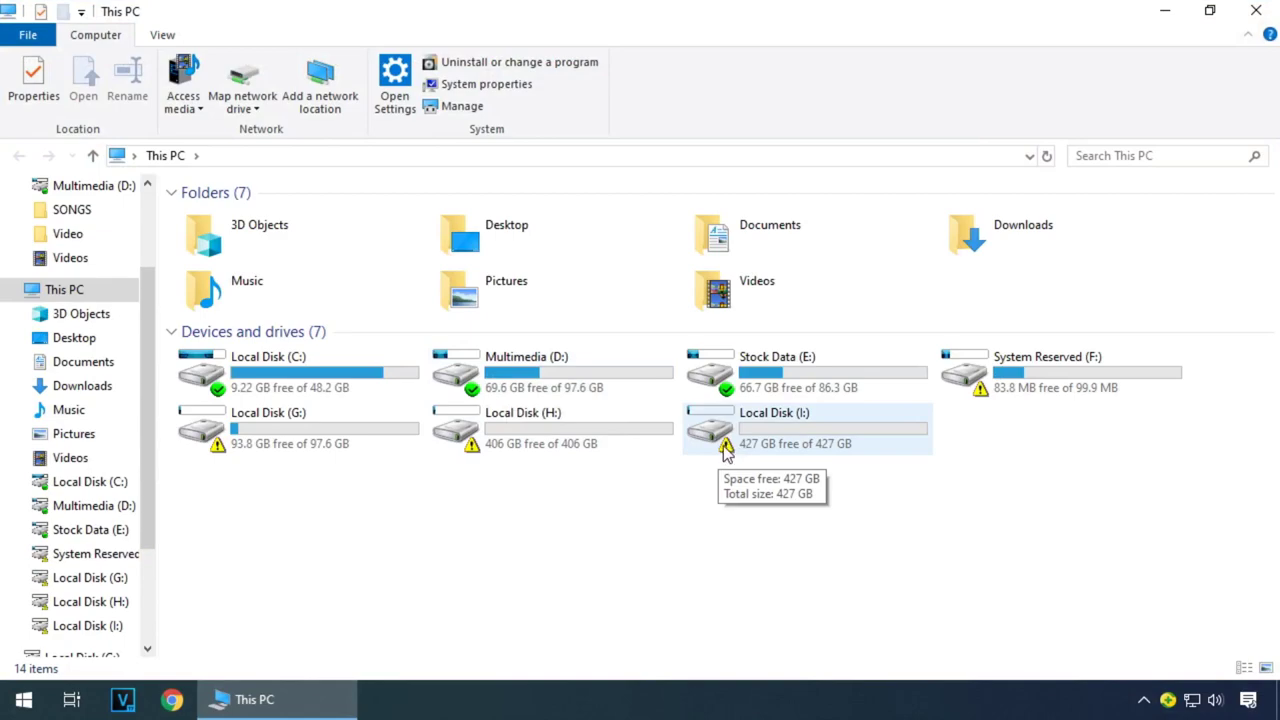
click(715, 405)
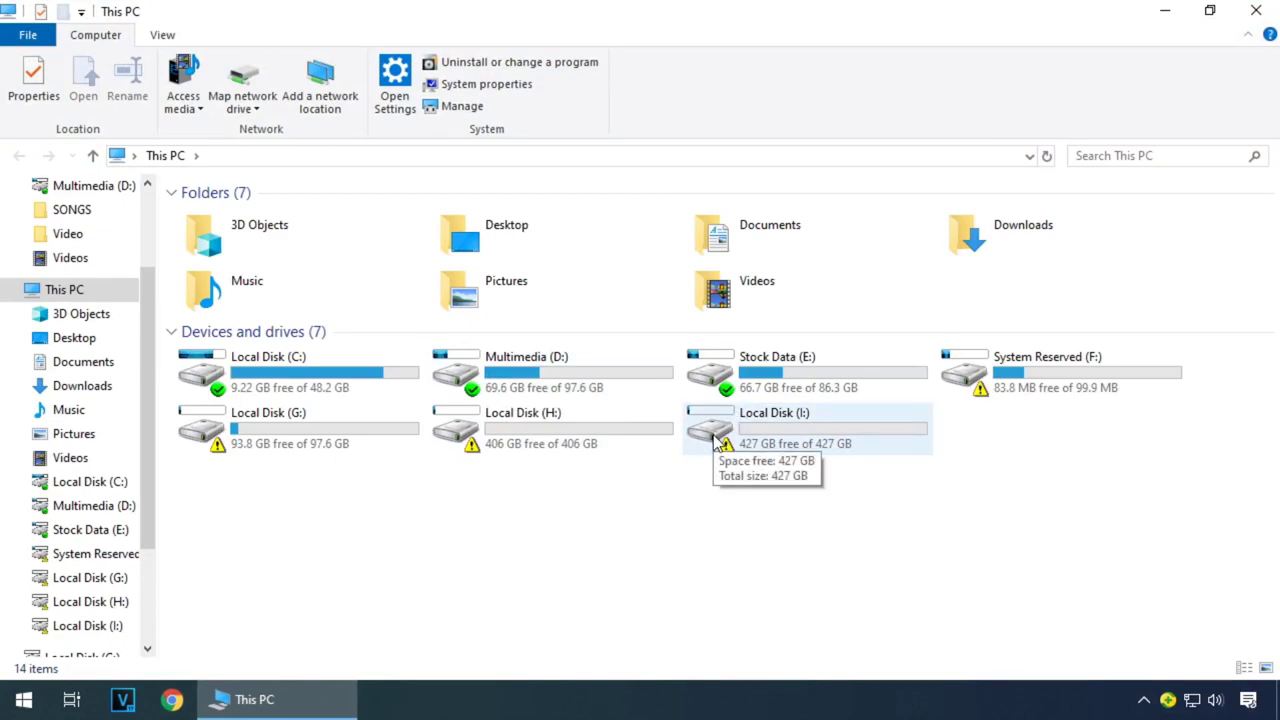
click(1158, 12)
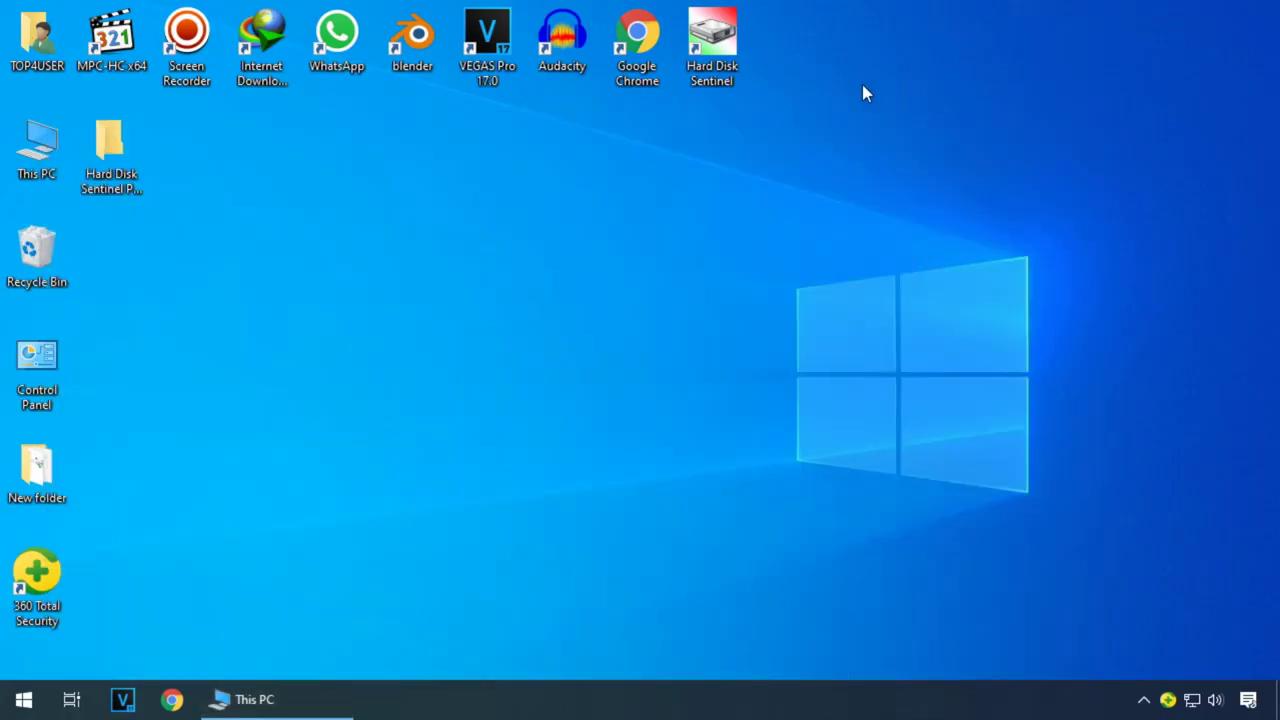
Switch to Hard Disk Sentinel and check the health overview of the WDC WD10EADS-11M2B1 disk
double_click(714, 50)
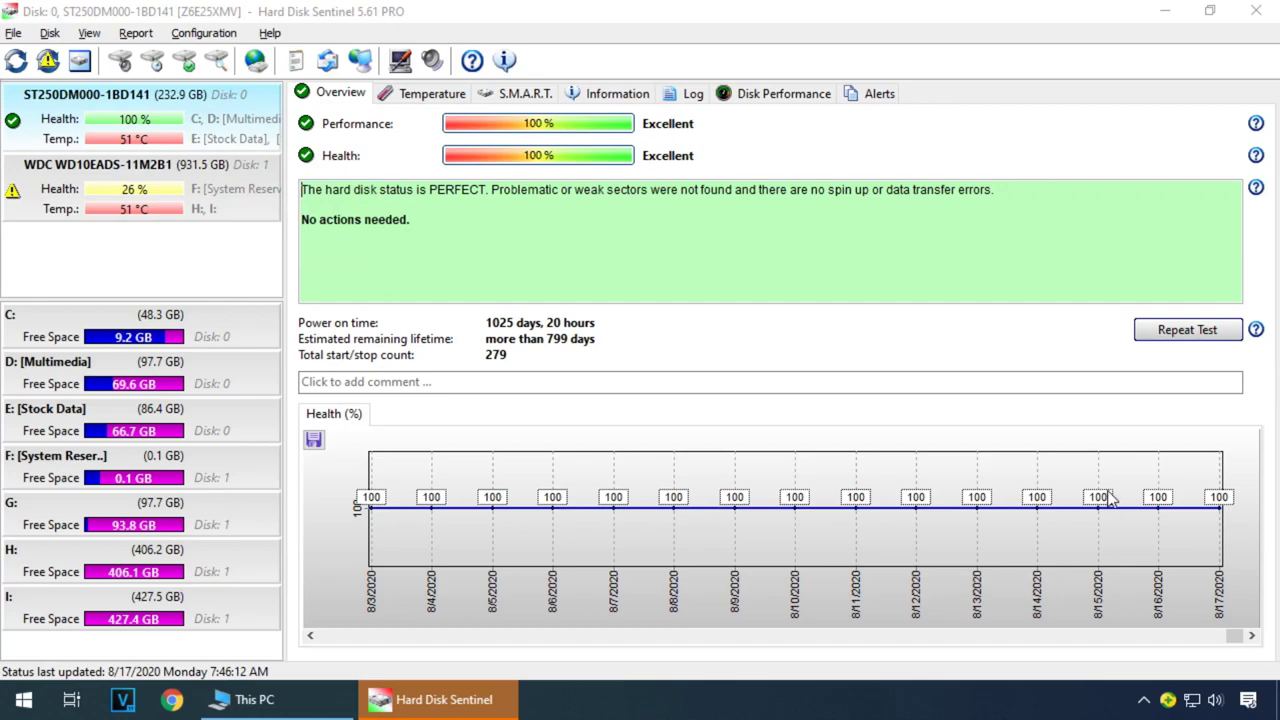
click(225, 205)
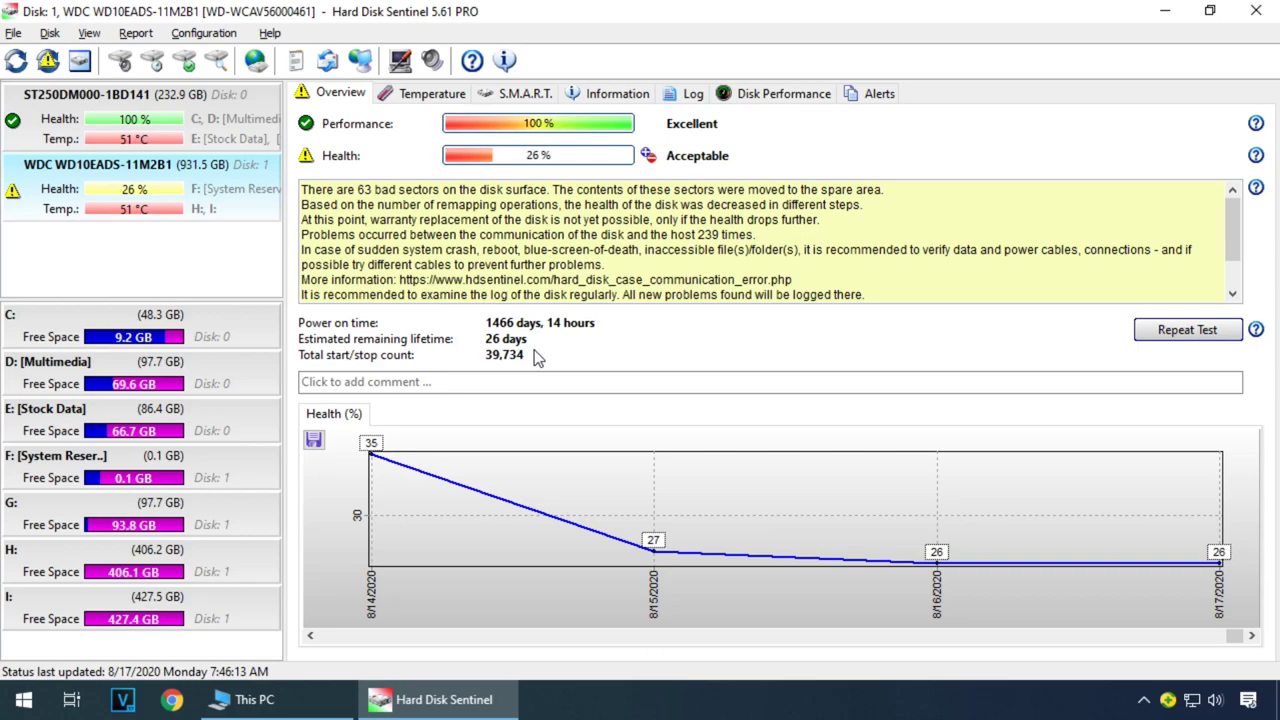
Compare the temperature readings of the WDC WD10EADS-11M2B1 and ST250DM000-1BD141 disks
click(434, 94)
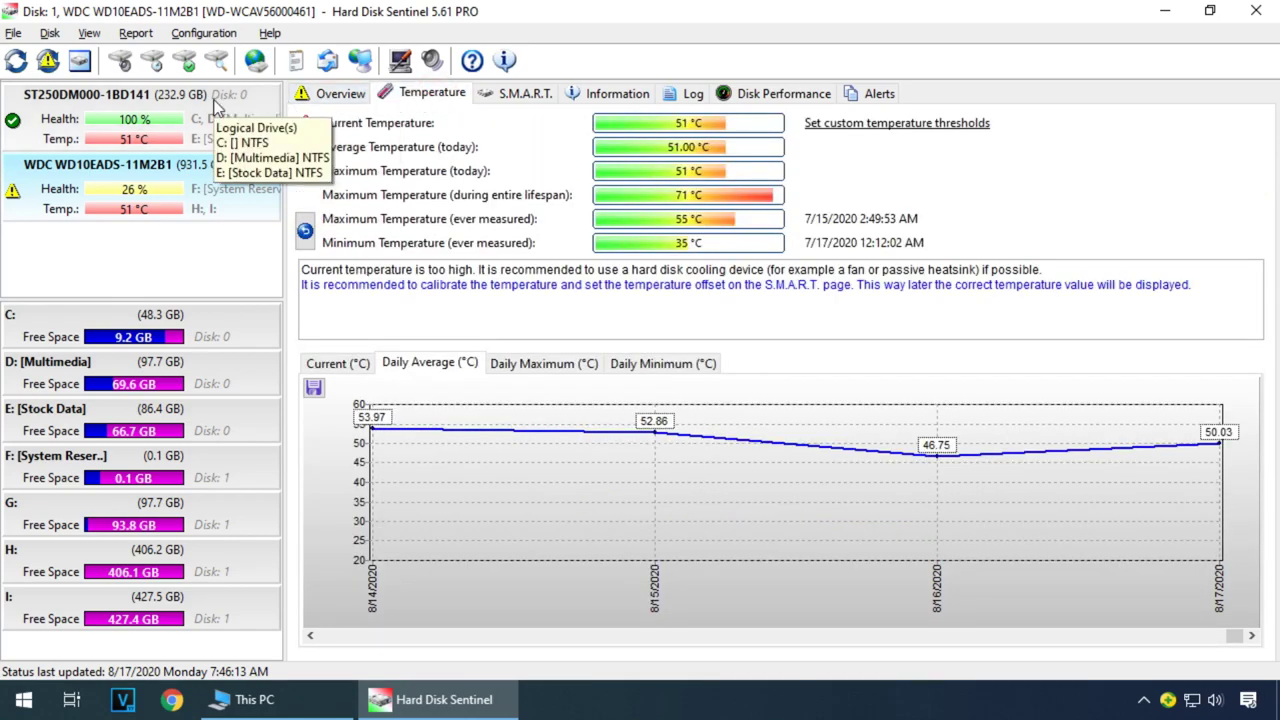
click(212, 100)
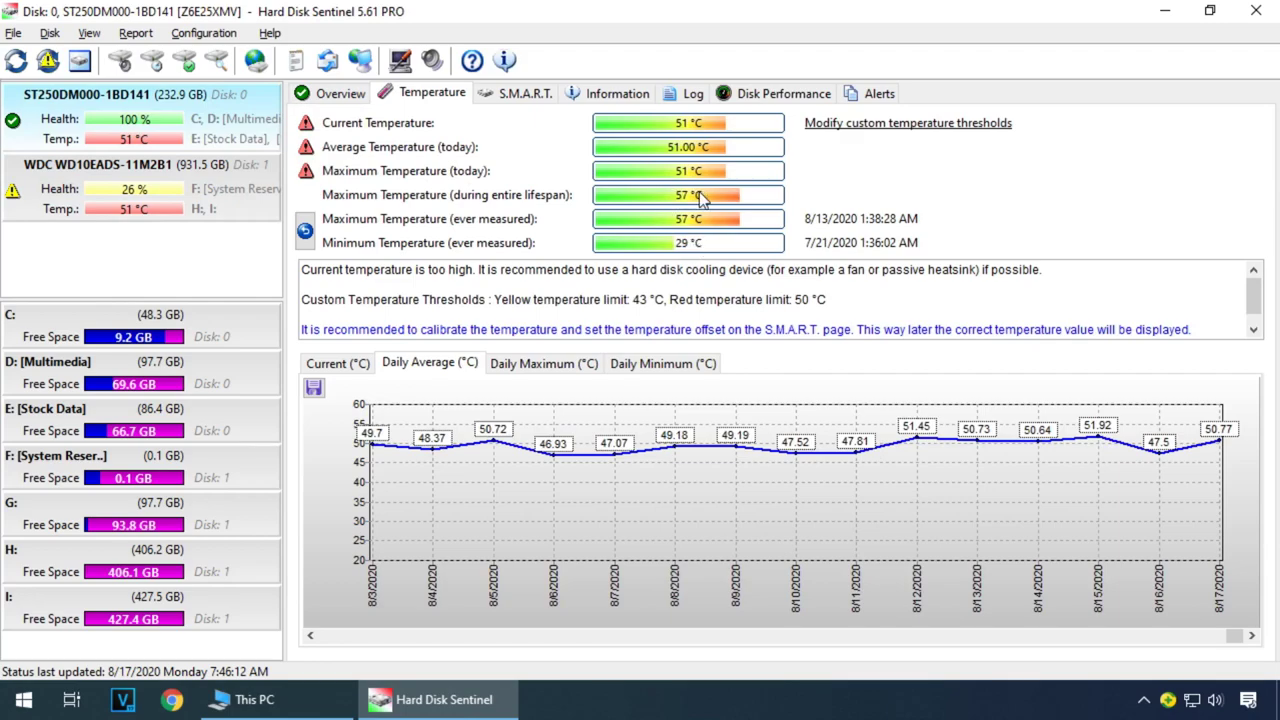
click(250, 178)
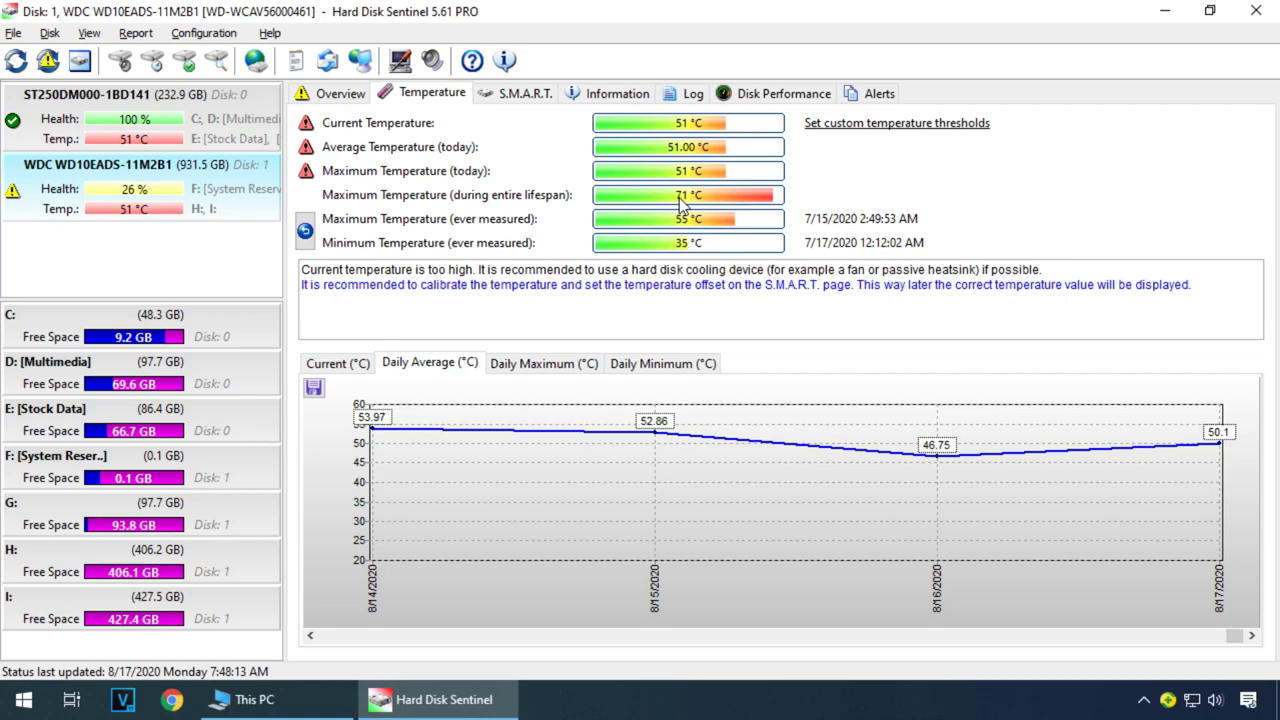
key(Up)
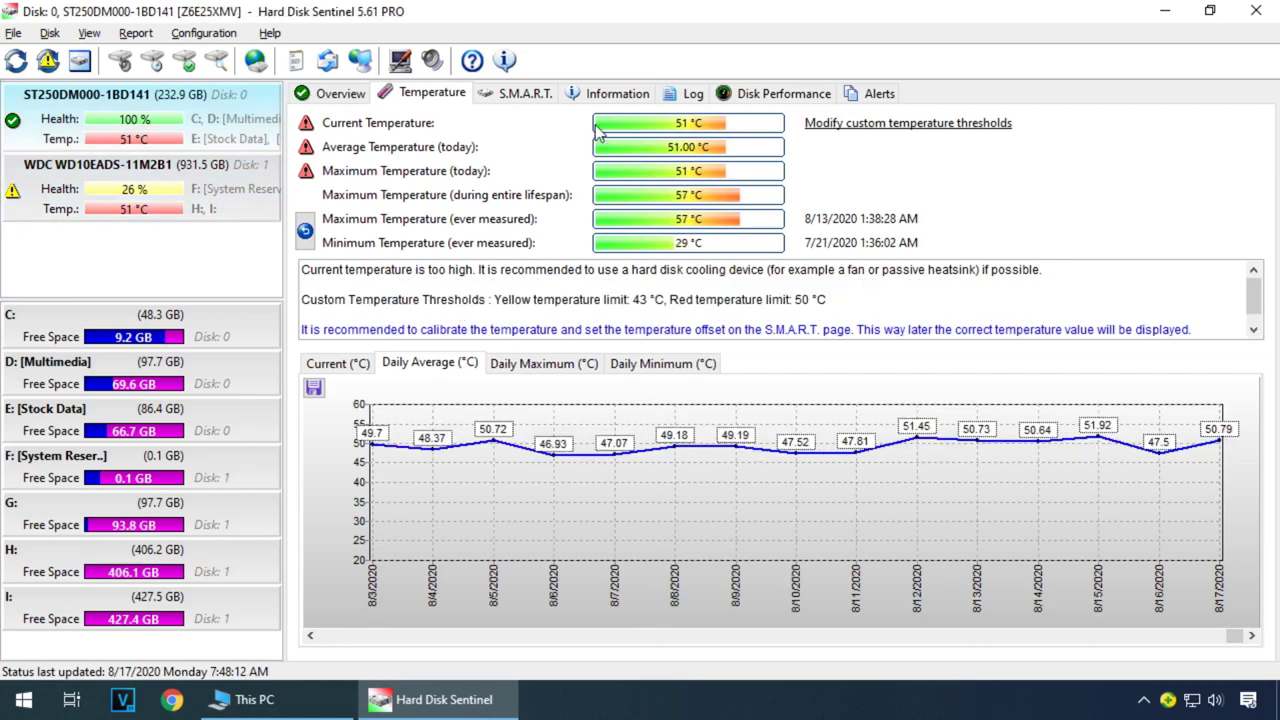
Examine the S.M.A.R.T. attributes of both disks, focusing on the WDC disk's flagged Reallocated Sectors Count and Reallocation Event Count
click(553, 95)
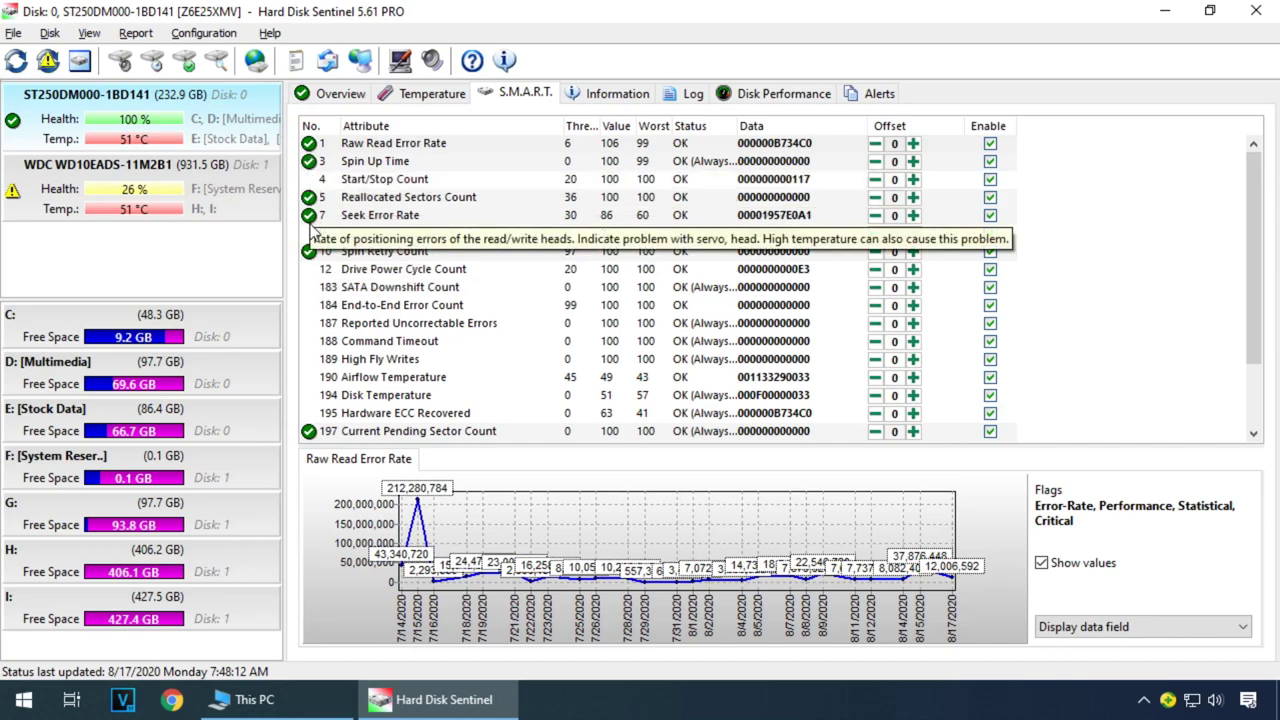
click(211, 192)
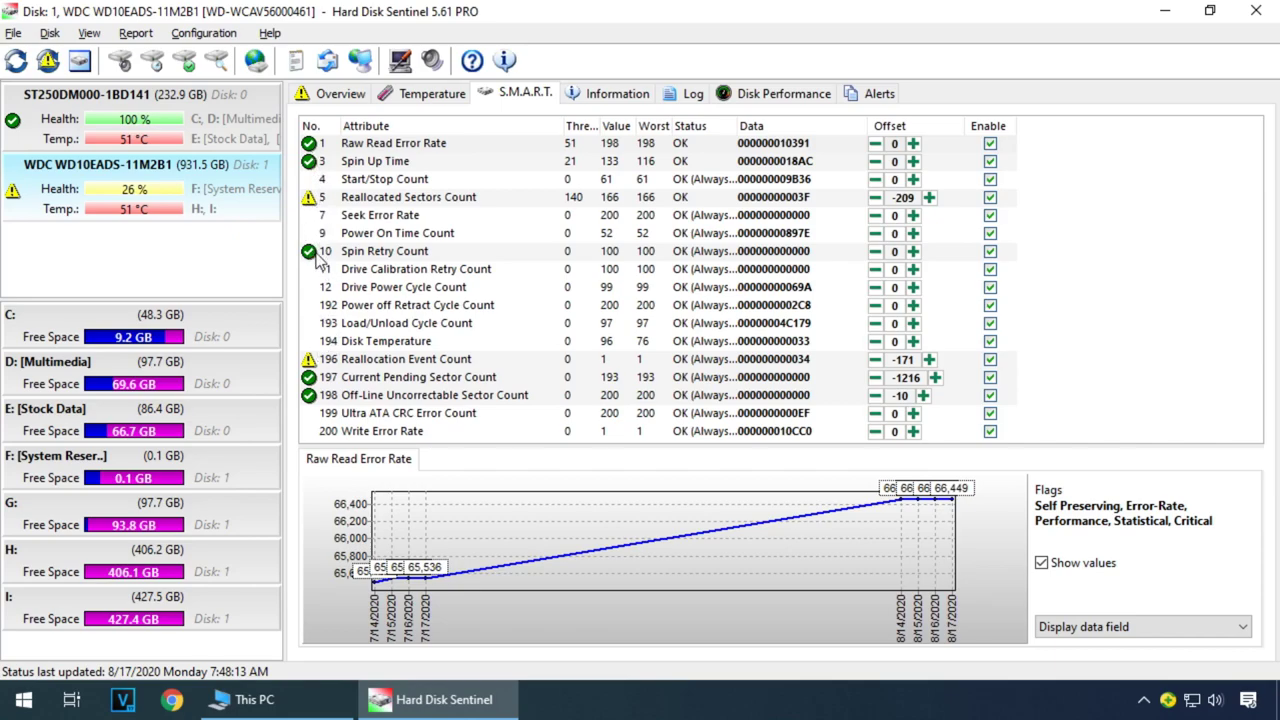
mouse_move(316, 367)
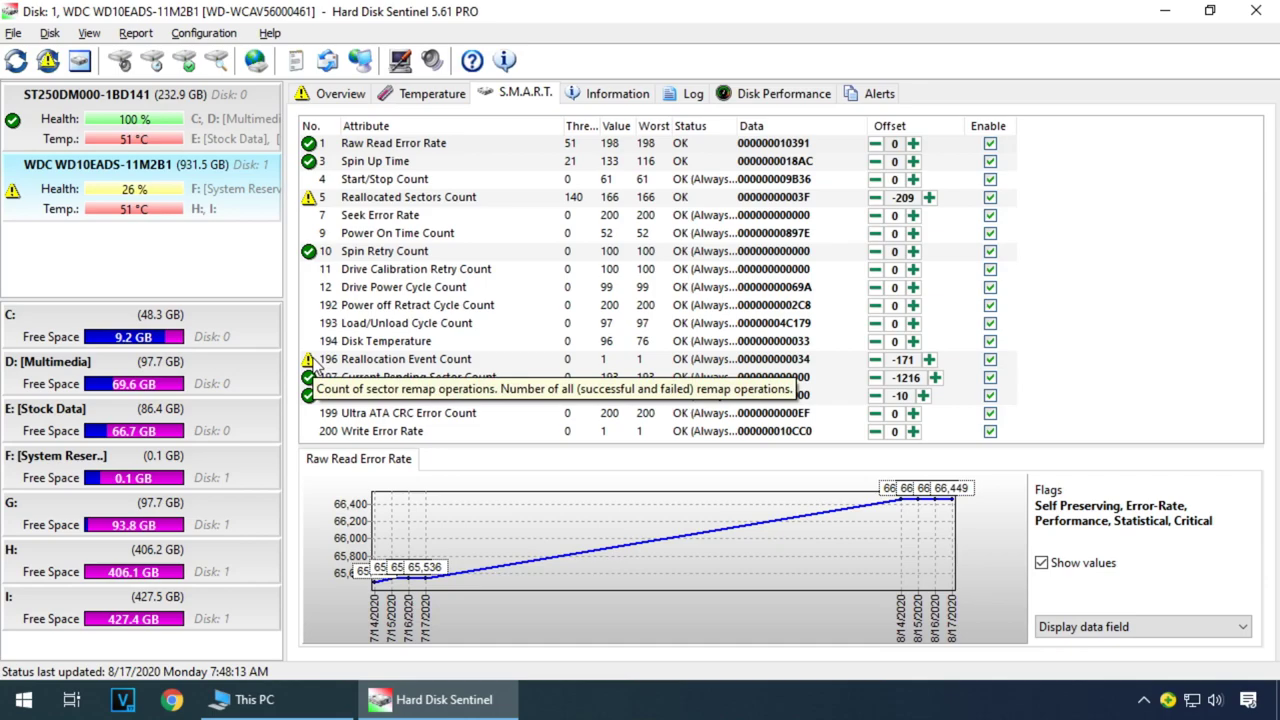
mouse_move(428, 330)
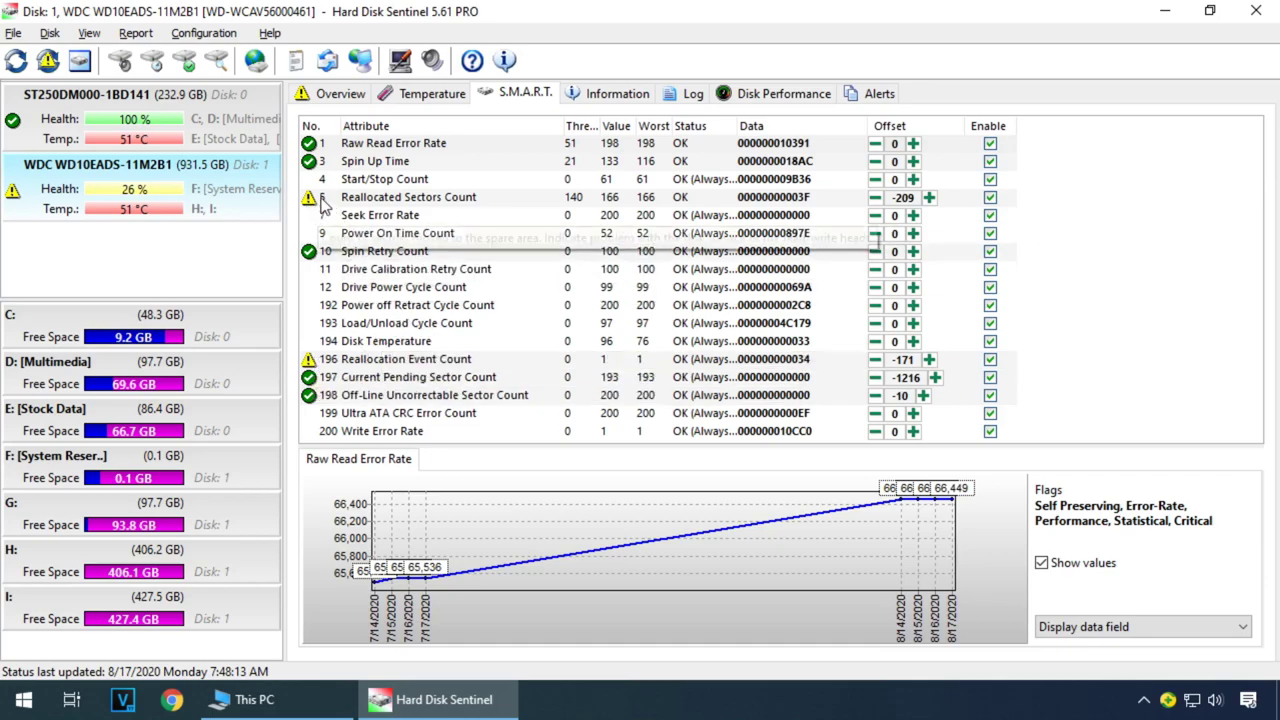
mouse_move(310, 200)
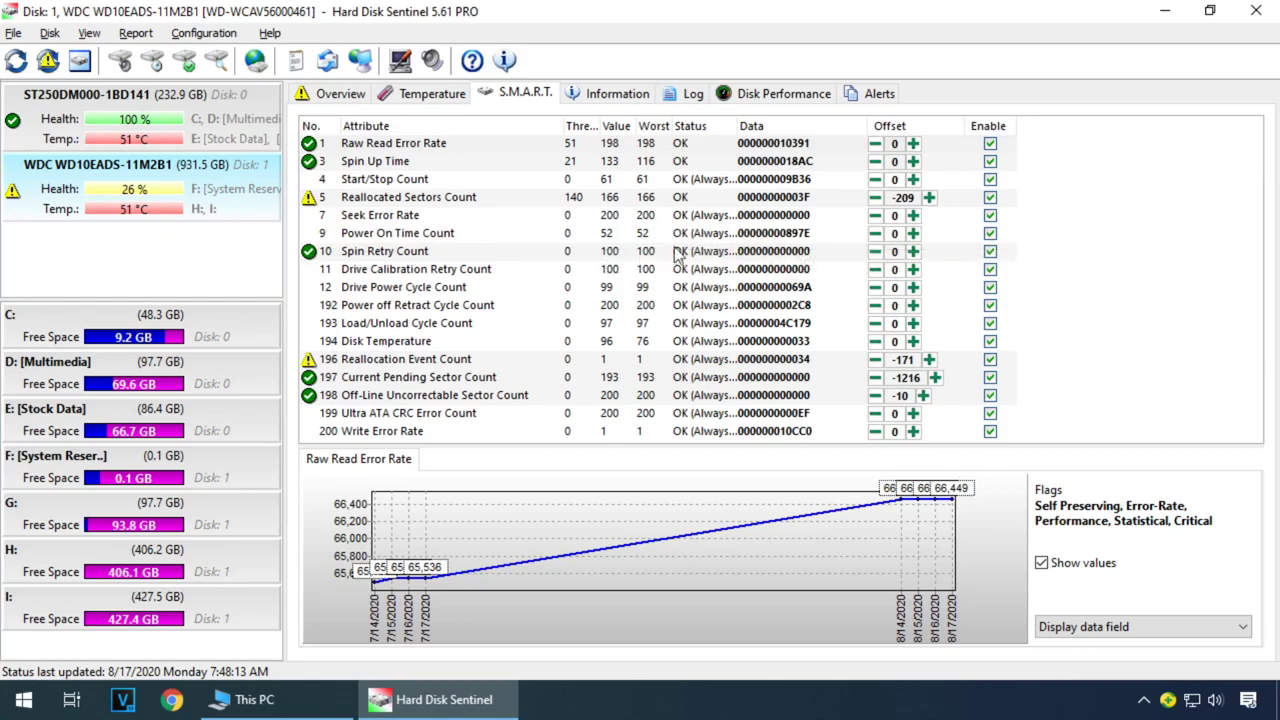
Display the data column of the WDC disk's S.M.A.R.T. attributes as decimal data fields
right_click(838, 233)
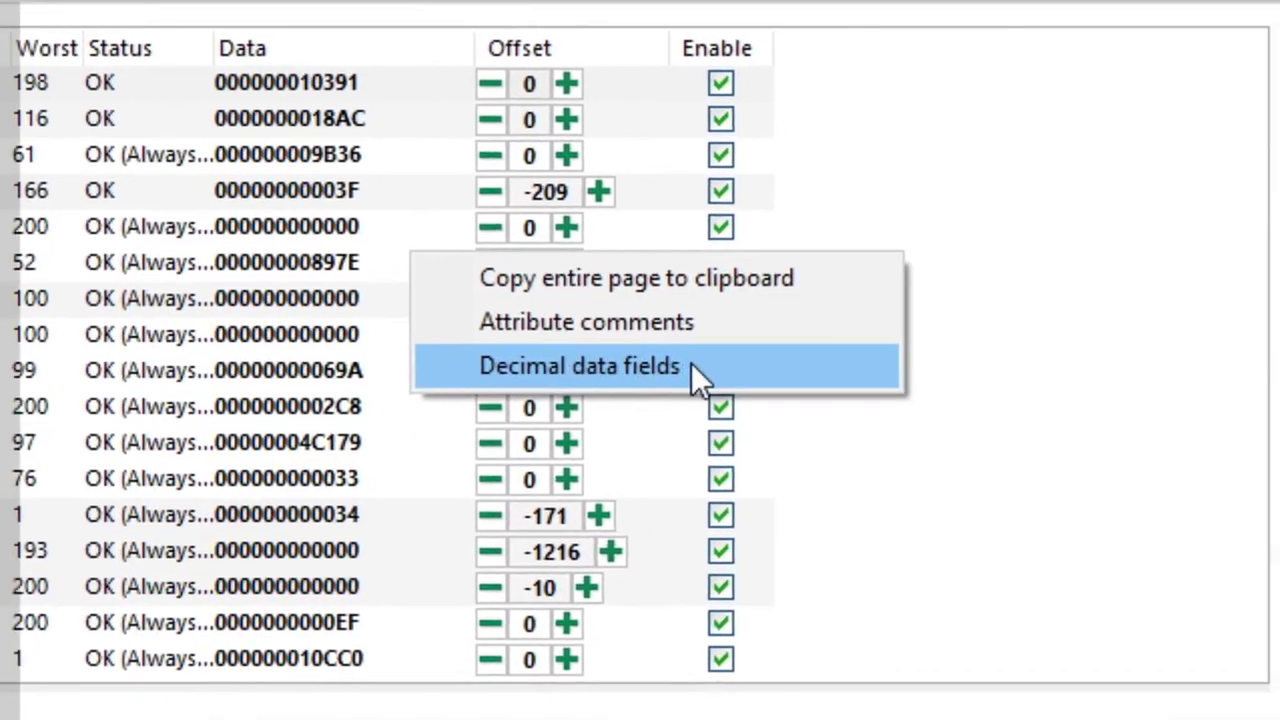
click(603, 366)
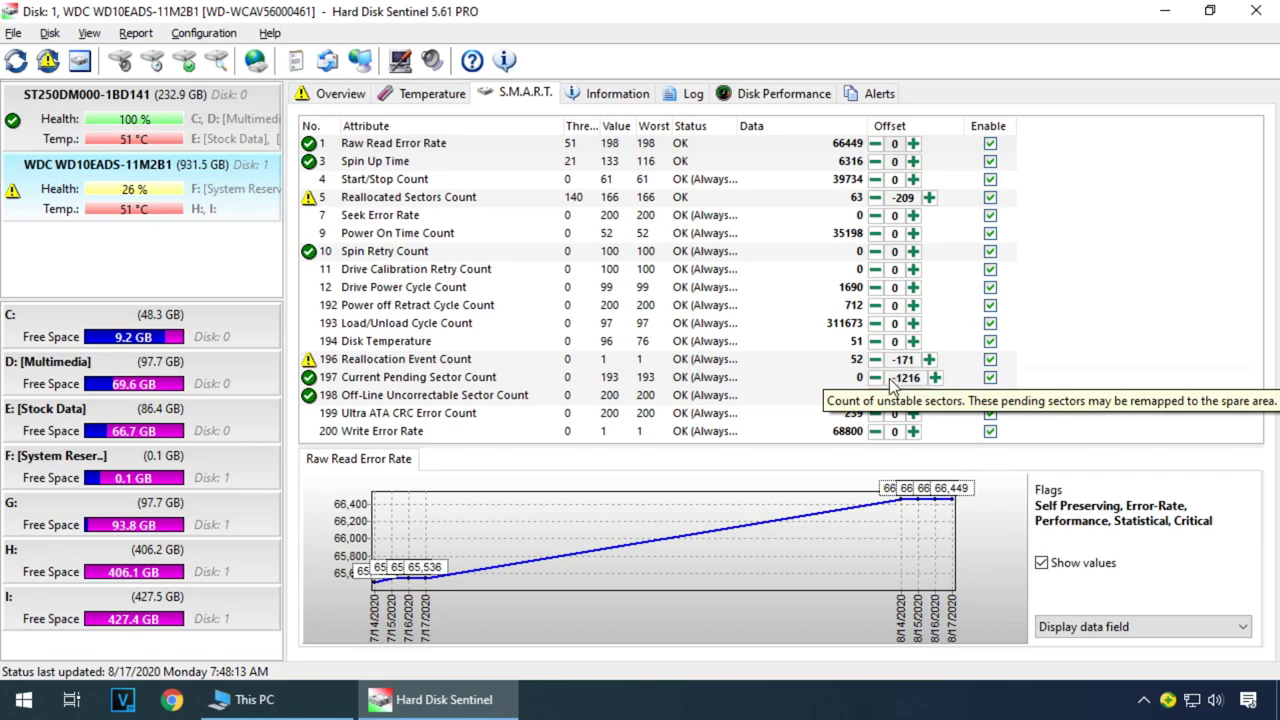
Open the offset of the Reallocated Sectors Count attribute for editing, accepting the advanced-user warning
click(904, 199)
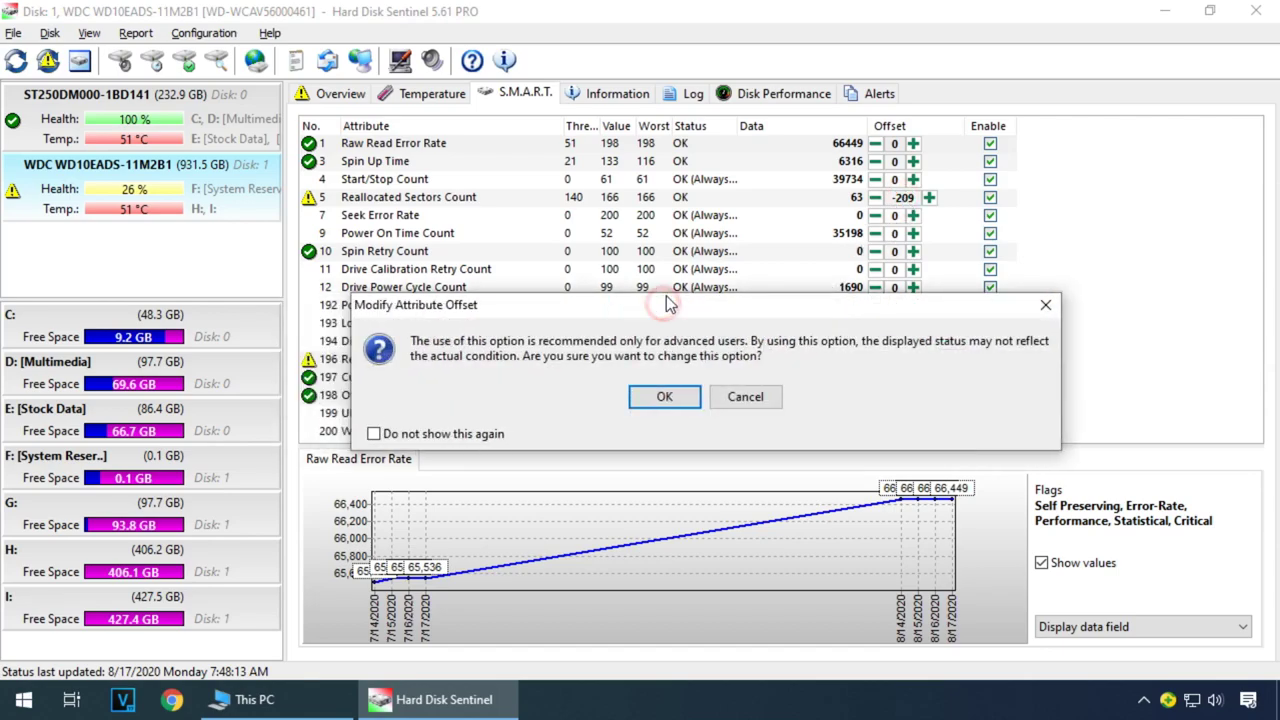
click(659, 397)
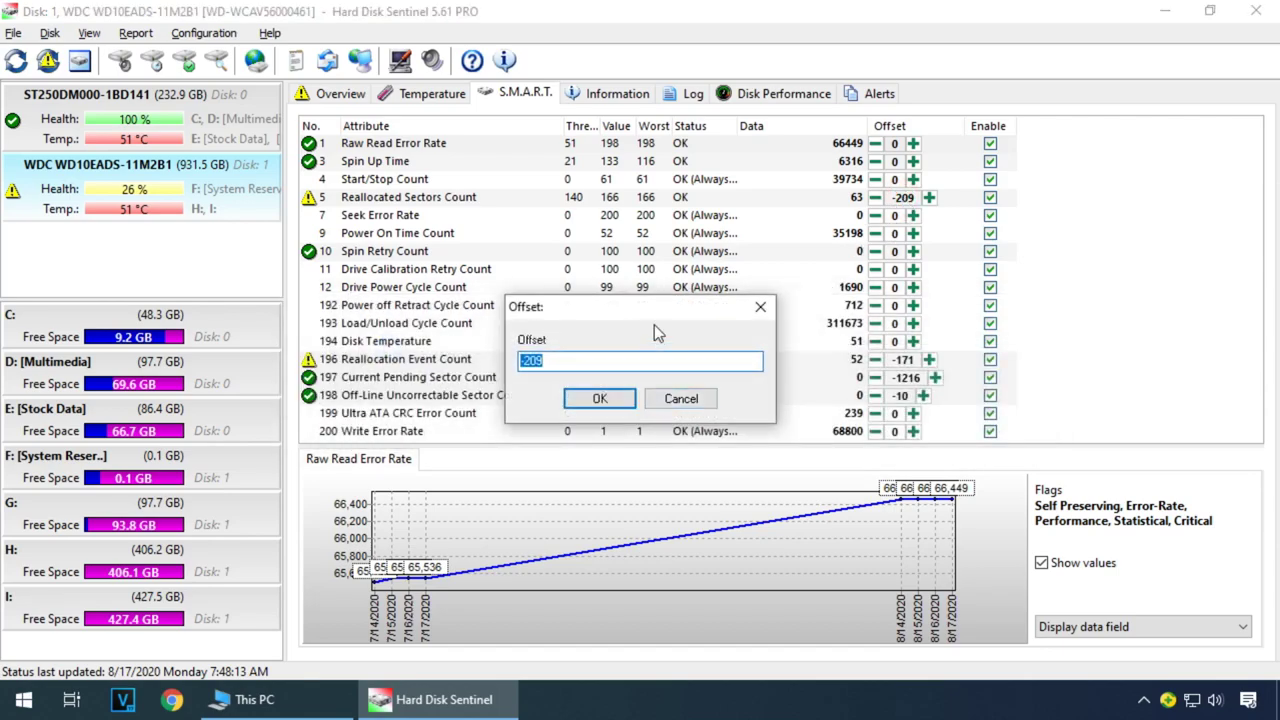
drag(648, 310, 903, 253)
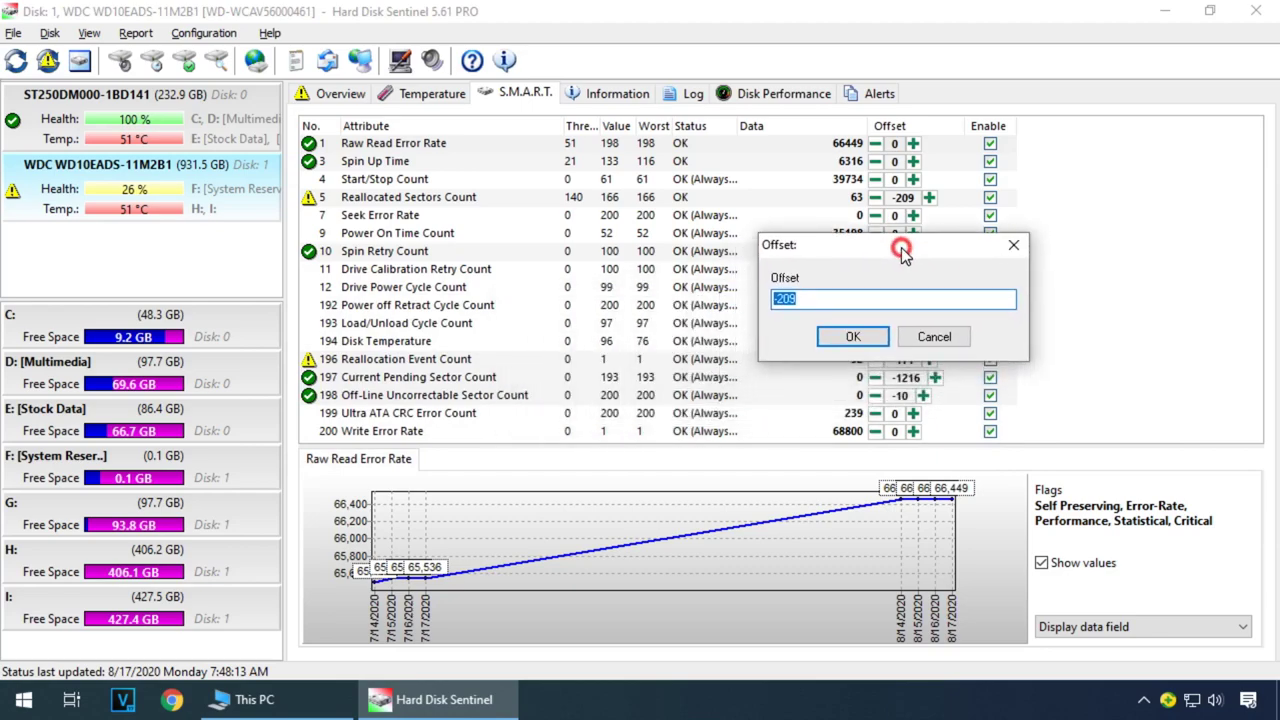
click(805, 299)
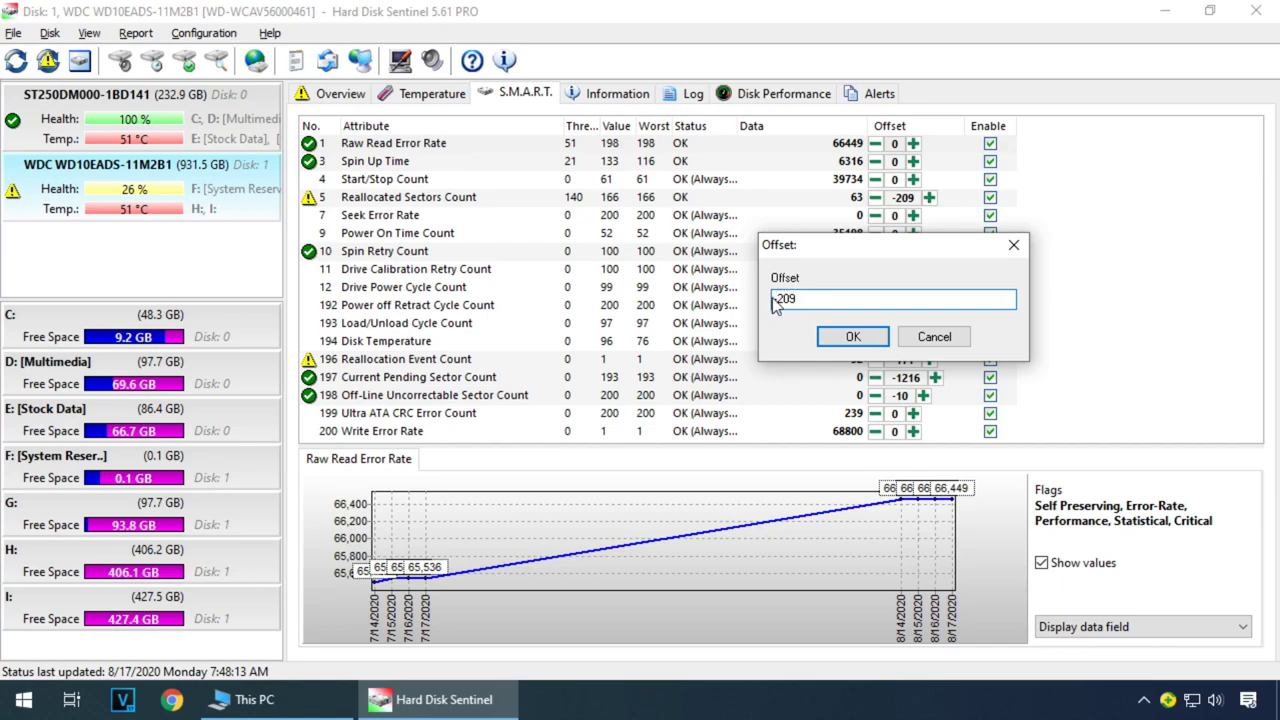
drag(777, 298, 820, 298)
key(BackSpace)
text(-63)
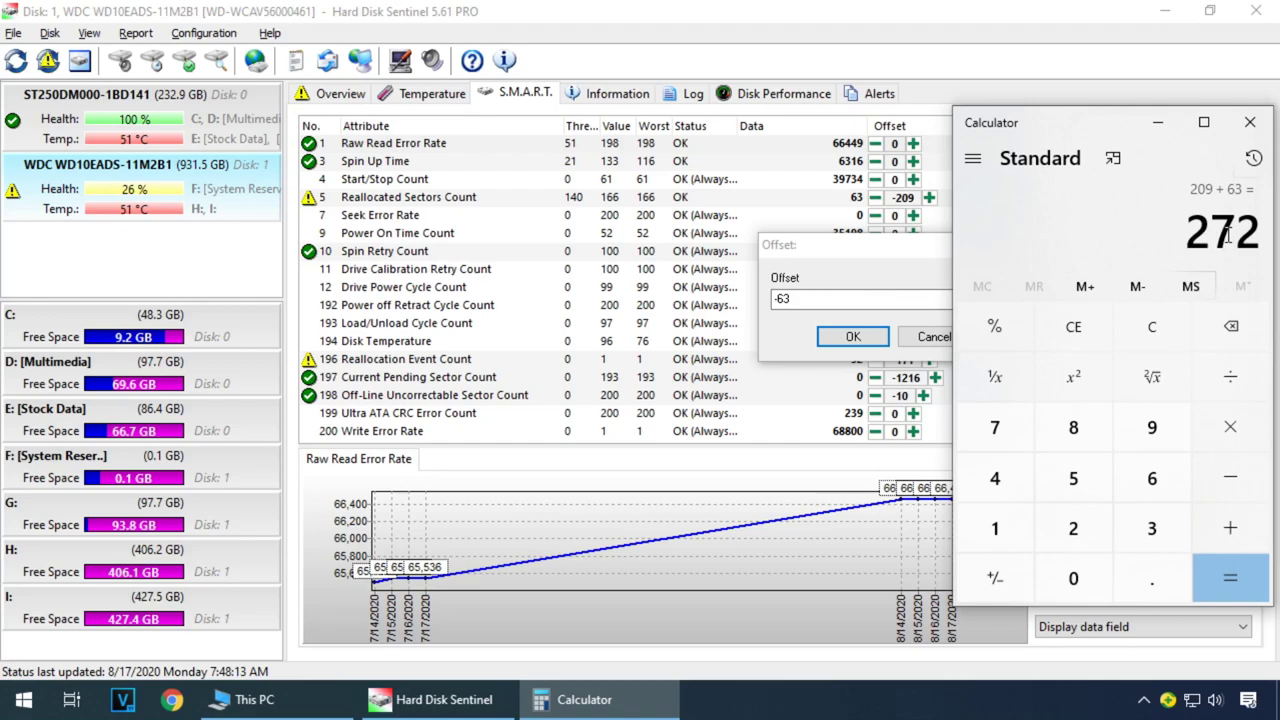
Set the Reallocated Sectors Count offset to -272 and apply it
click(779, 298)
drag(779, 298, 803, 298)
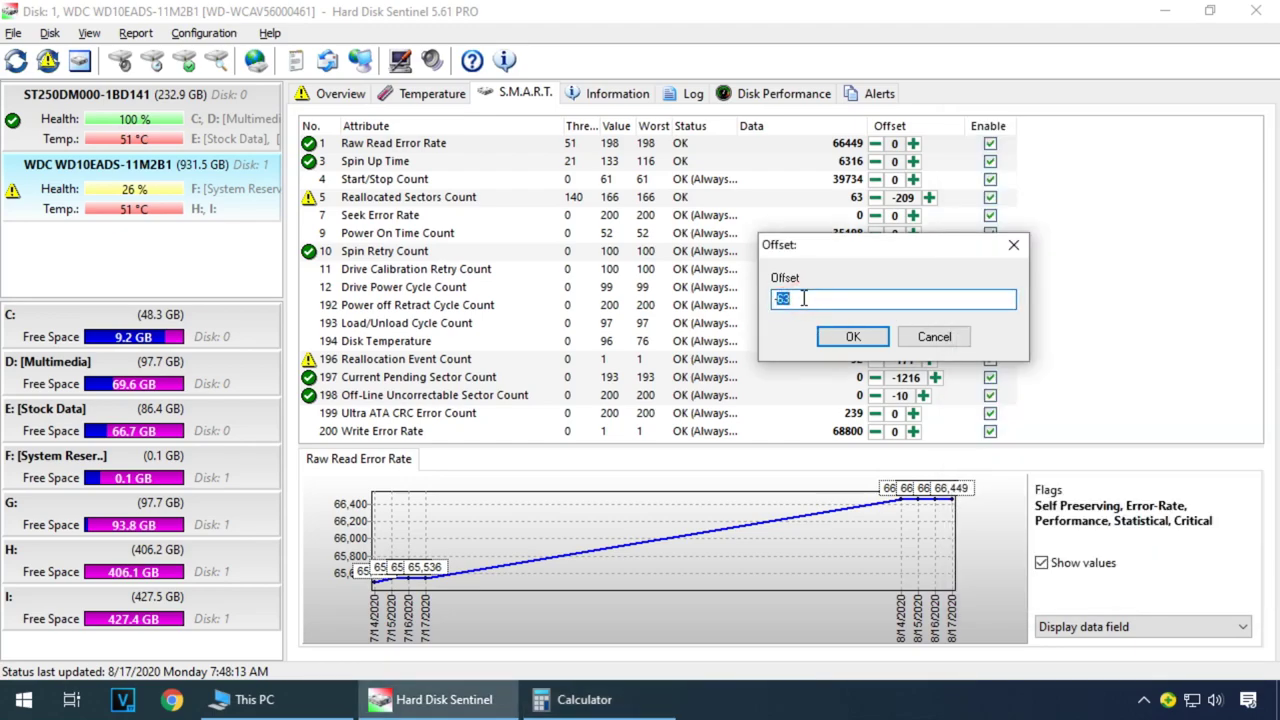
text(-272)
click(855, 338)
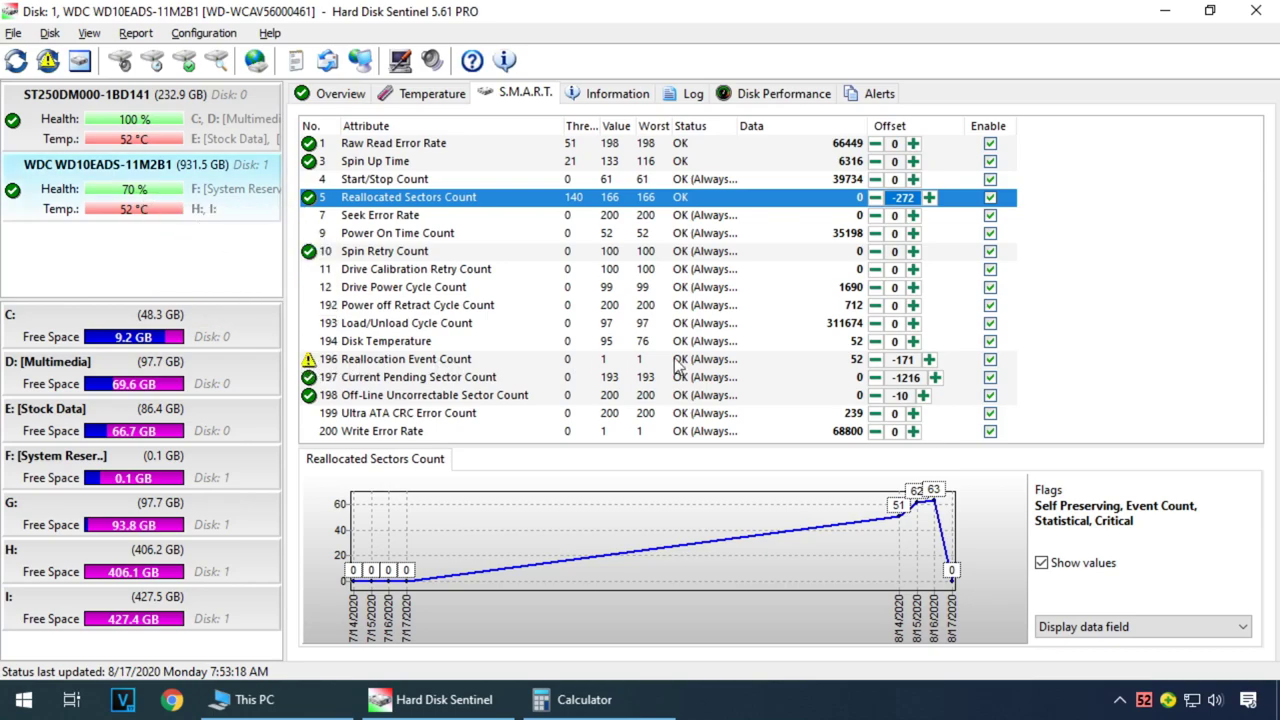
Open the offset of the Reallocation Event Count attribute for editing, keeping the attribute's data and offset in view
click(905, 372)
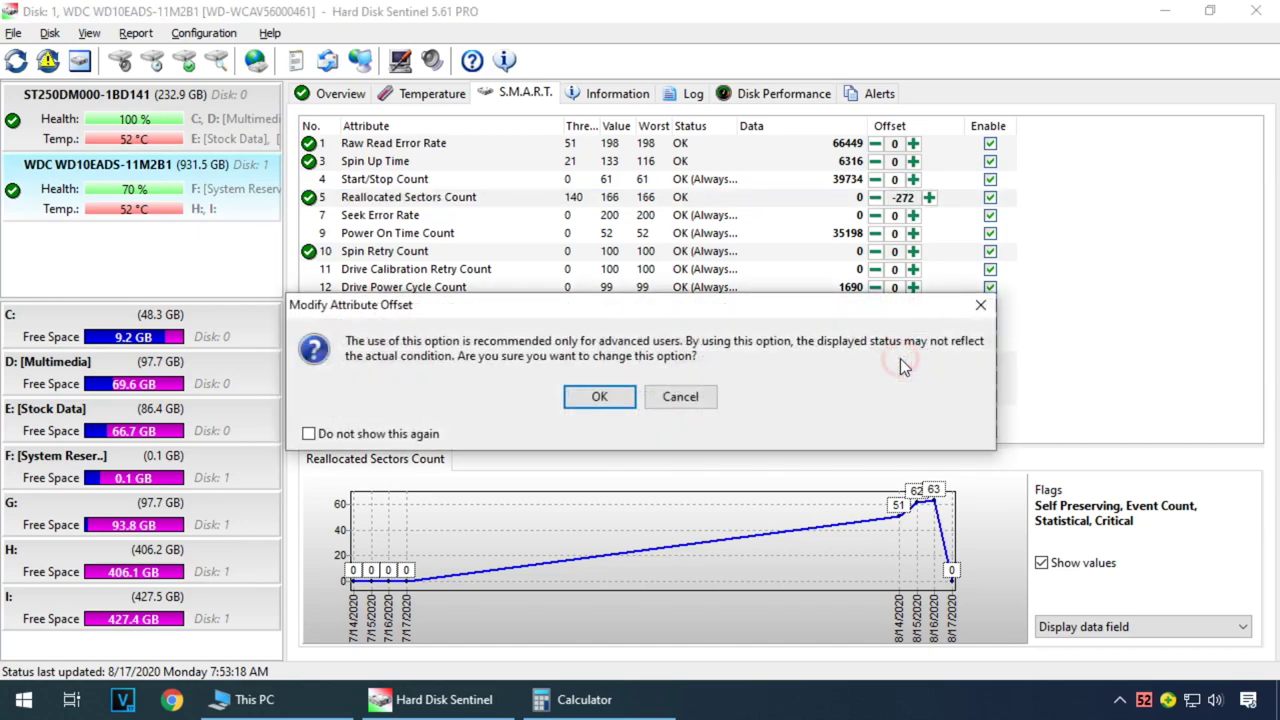
click(610, 398)
drag(640, 306, 926, 422)
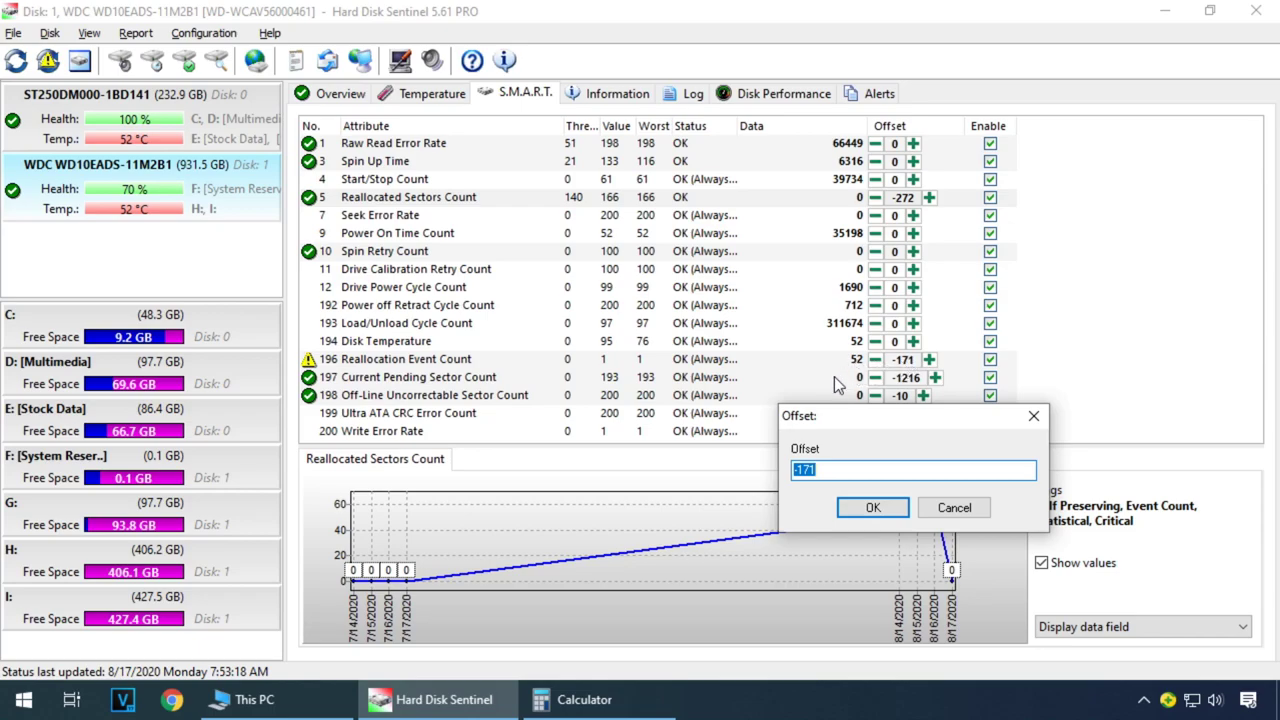
Switch to Calculator and add the Reallocation Event Count's data value to its offset magnitude, 171 + 52
click(584, 700)
click(1231, 328)
click(995, 520)
click(995, 425)
click(995, 514)
click(1230, 527)
click(1066, 472)
click(1088, 530)
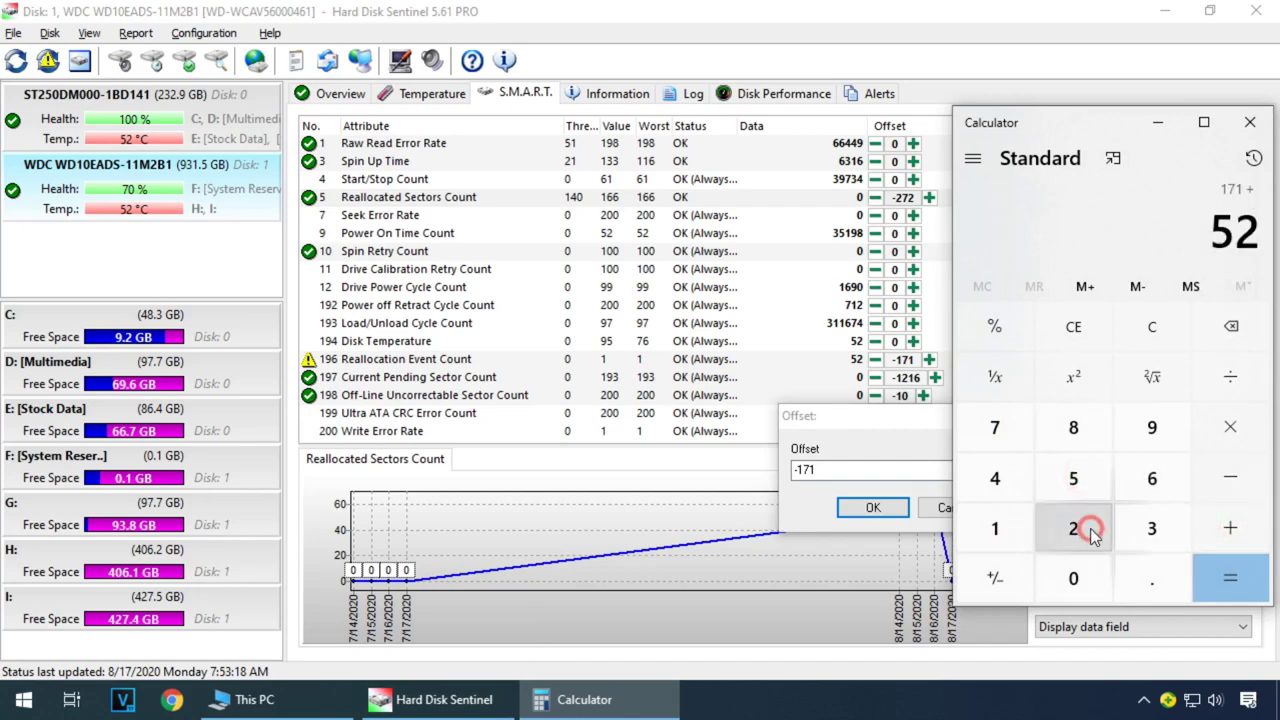
click(1236, 568)
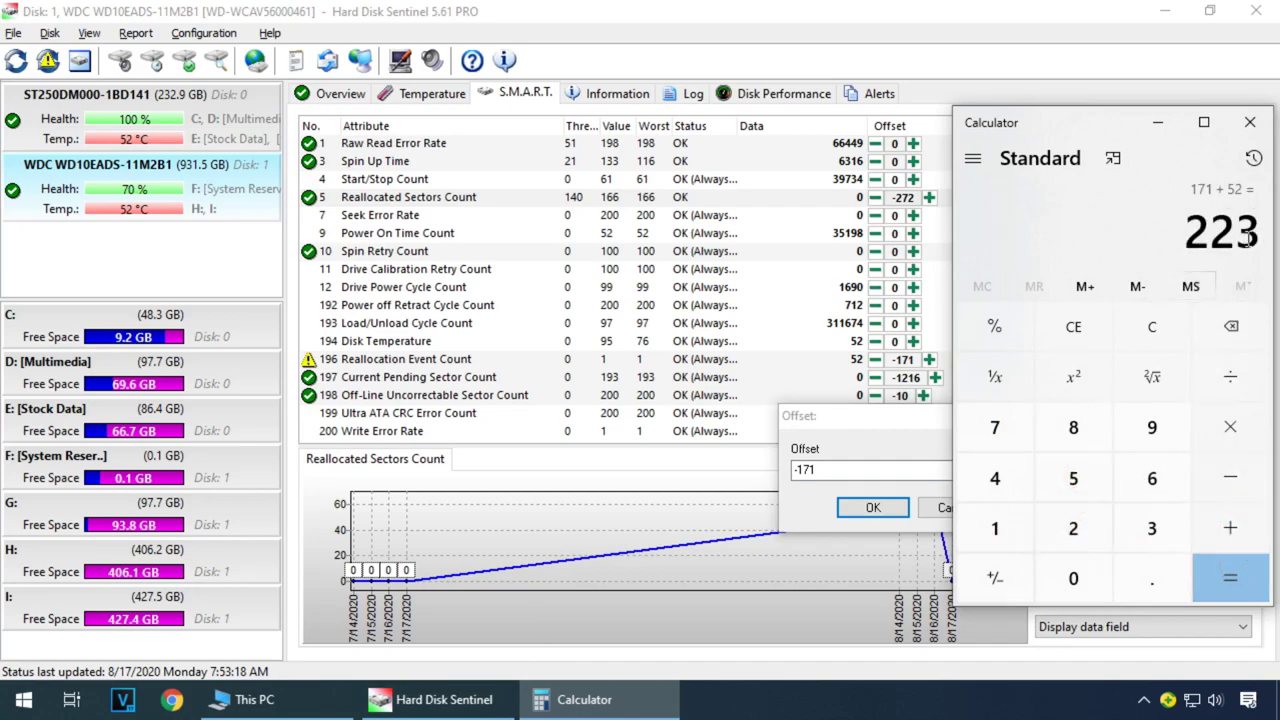
Back in Hard Disk Sentinel, set the Reallocation Event Count offset to -223 and apply it
drag(860, 465, 803, 474)
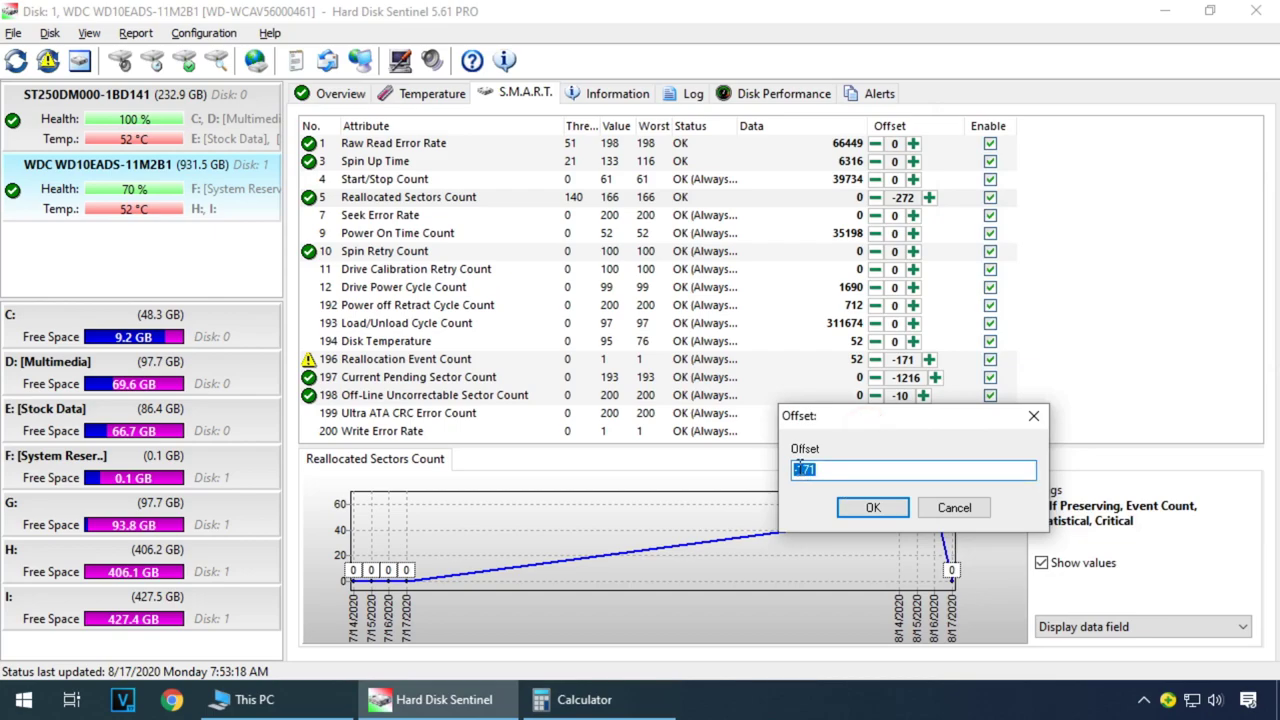
double_click(848, 471)
text(-223)
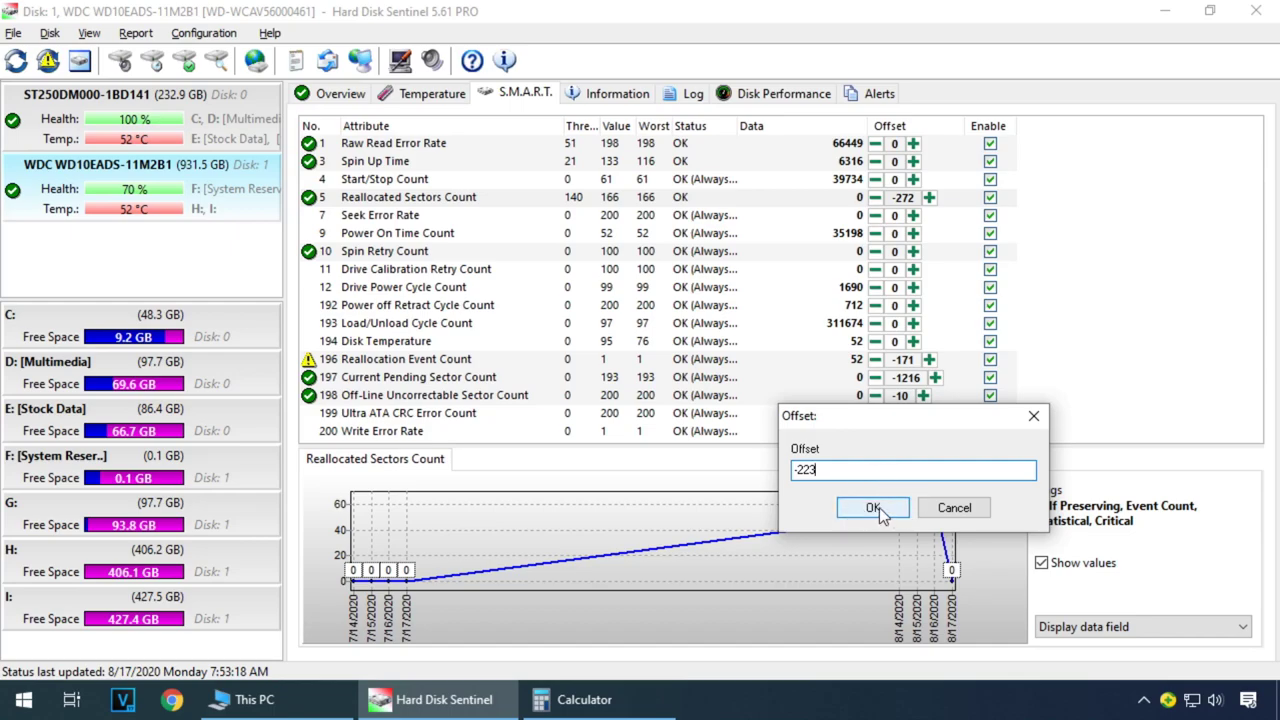
click(875, 508)
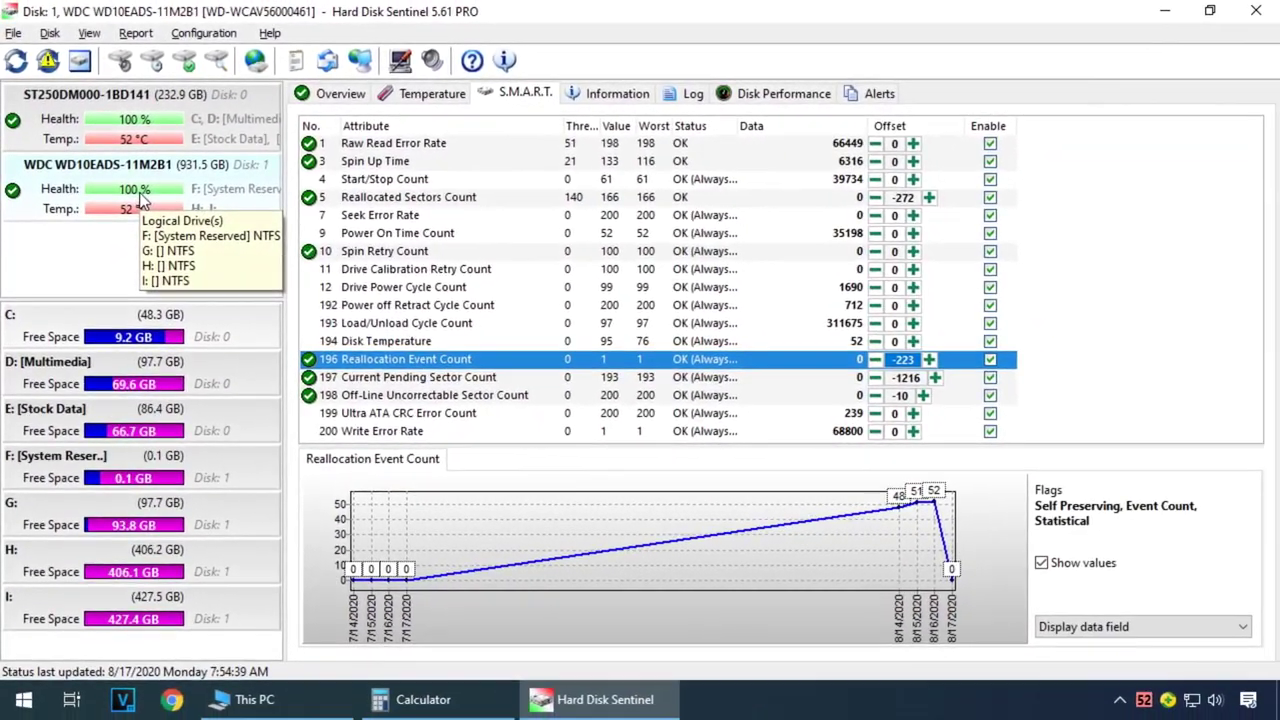
Review the WDC disk's health overview, then minimize Hard Disk Sentinel
click(314, 96)
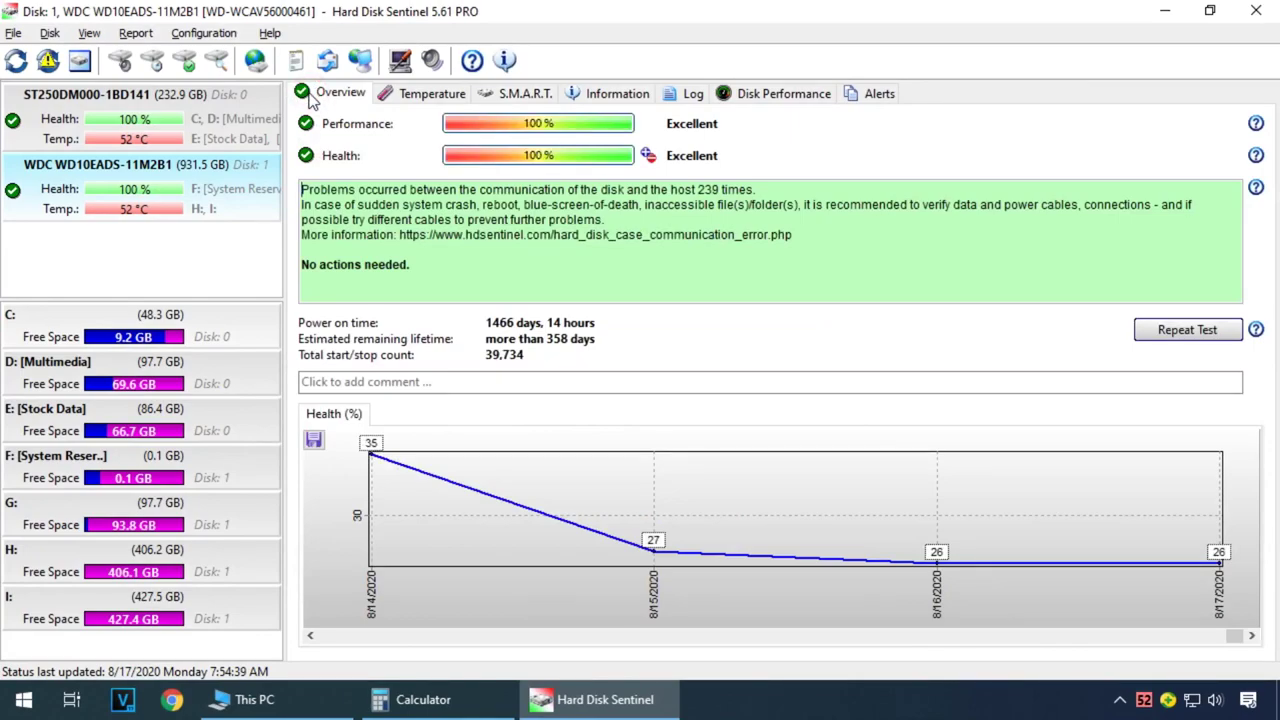
click(185, 177)
click(1165, 11)
Open This PC in a maximized window and check the status markers on all drives
double_click(45, 162)
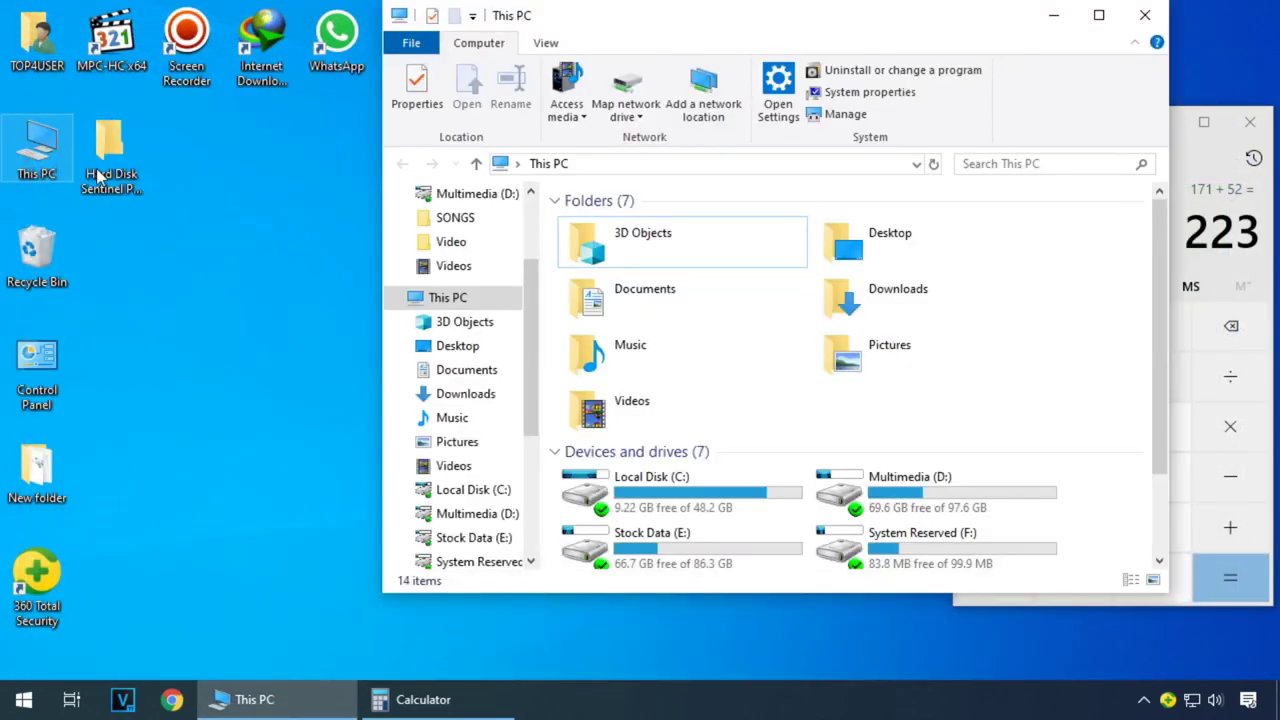
click(1098, 15)
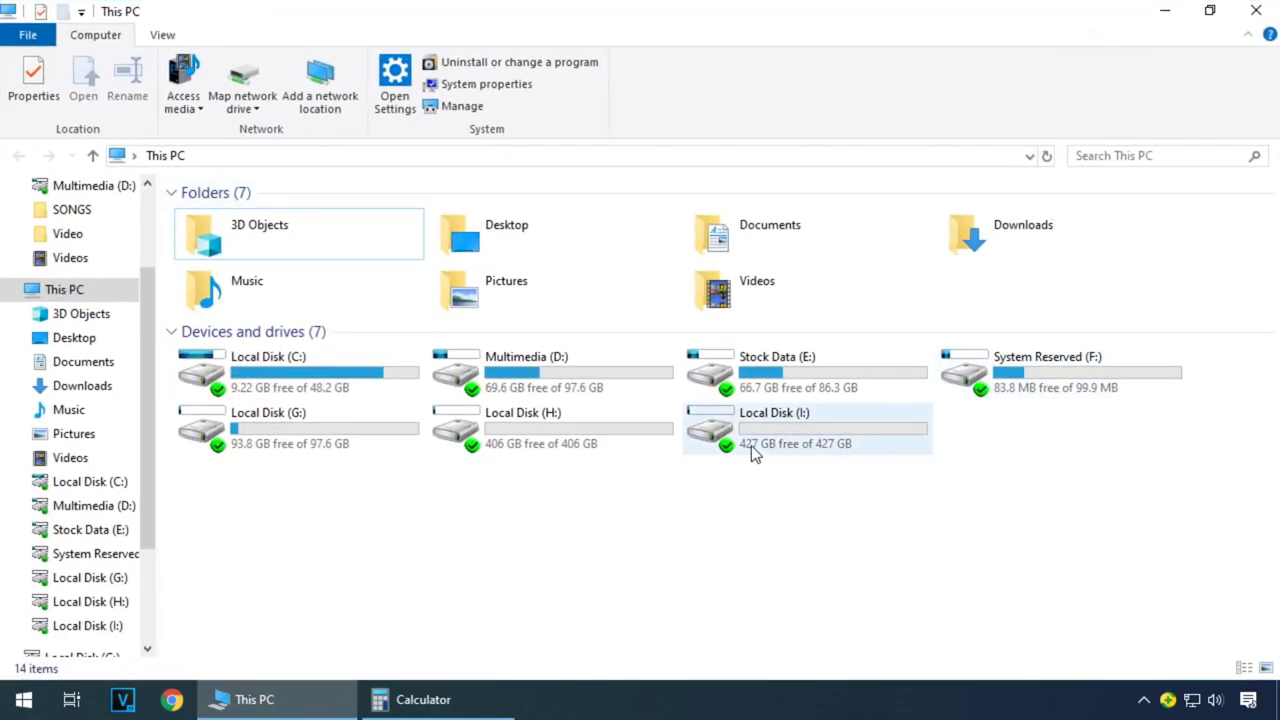
mouse_move(752, 452)
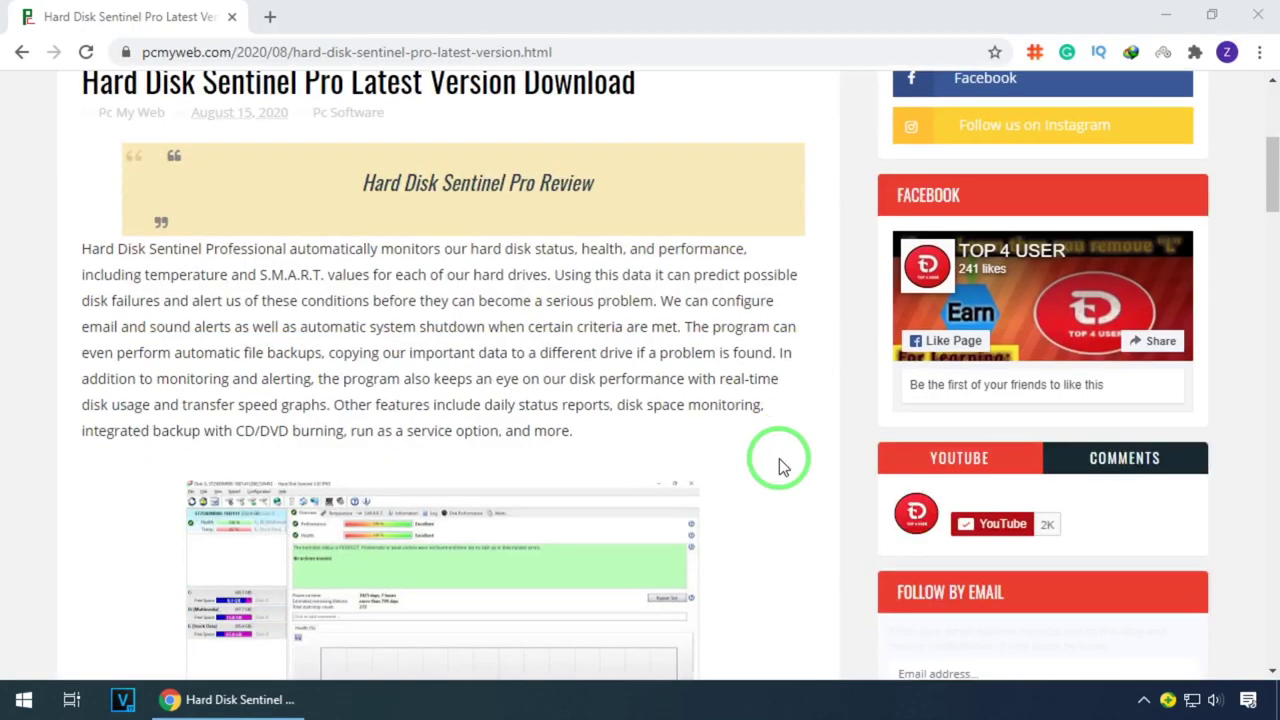
In Chrome, download the Hard Disk Sentinel Pro archive from MediaFire through the article's download link, skipping the ad and allowing notifications
scroll(778, 460, down, 15)
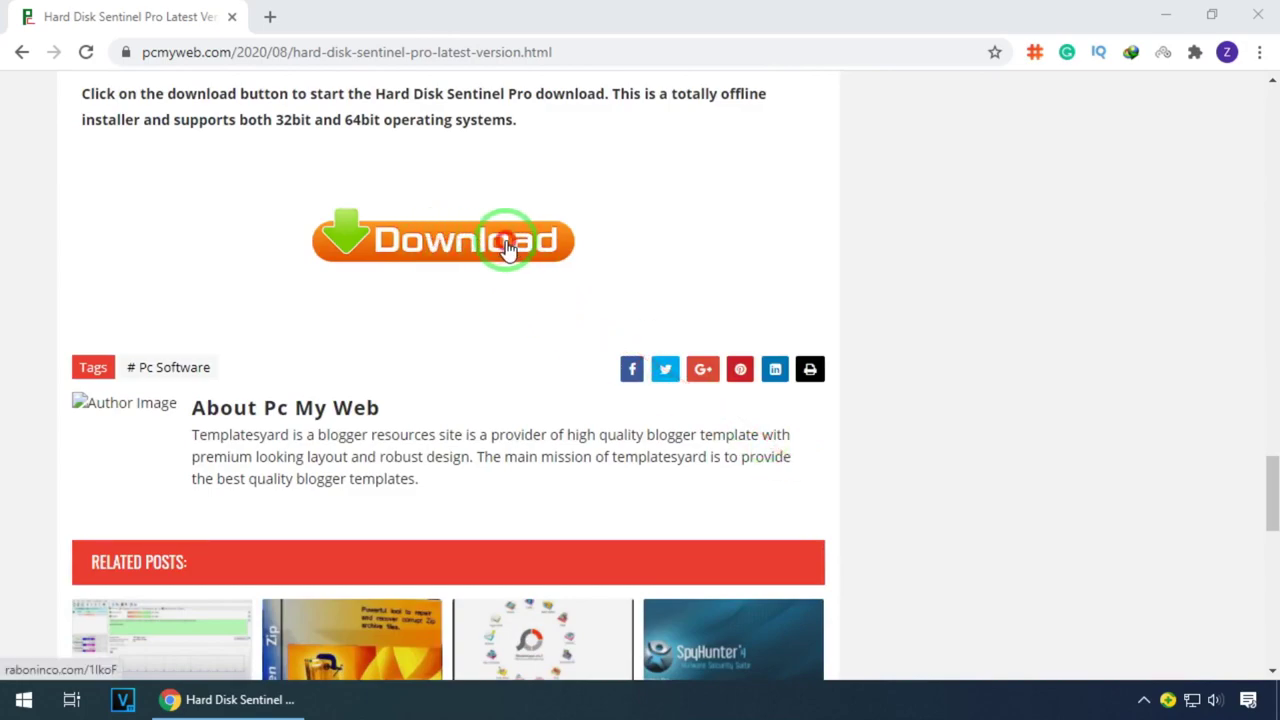
click(505, 247)
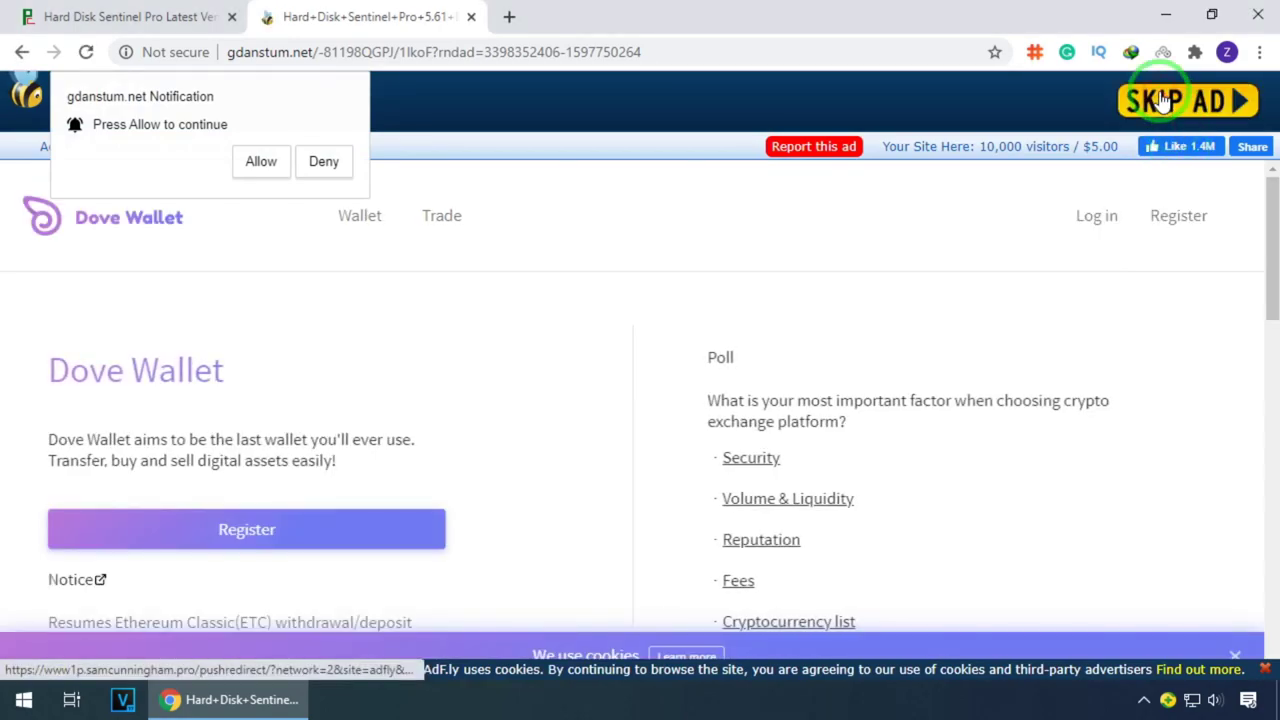
click(1163, 101)
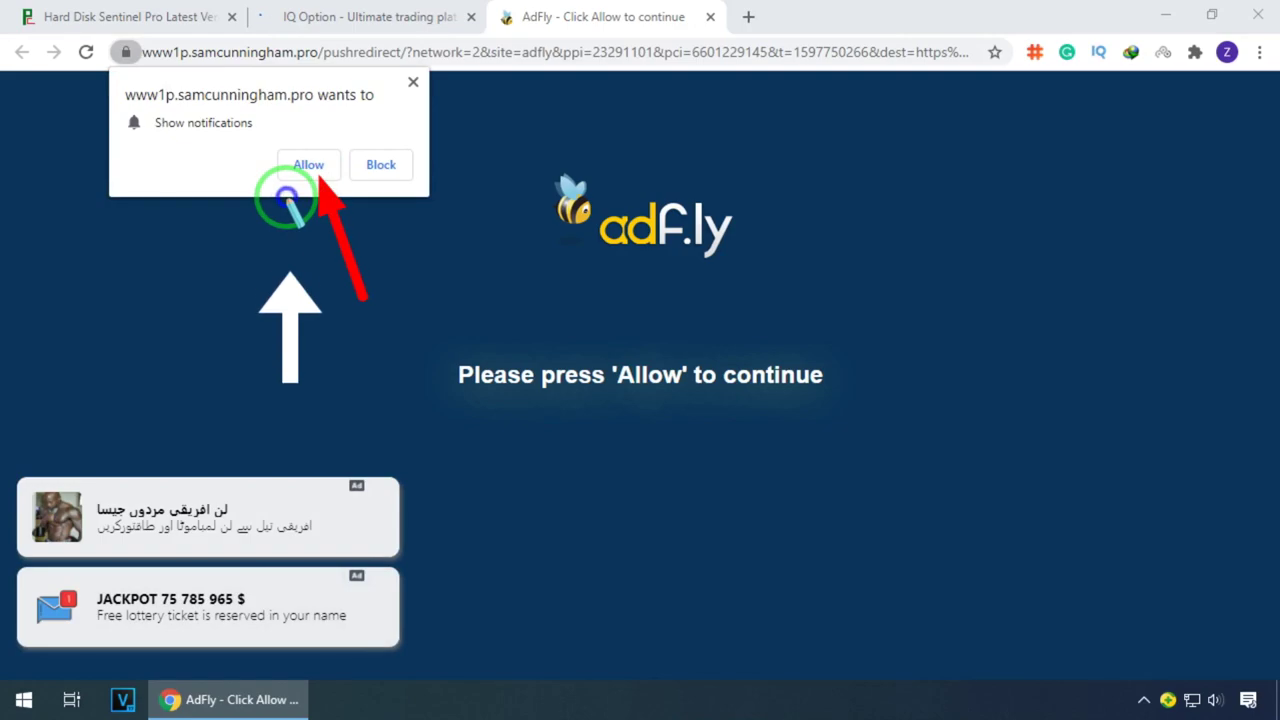
click(308, 168)
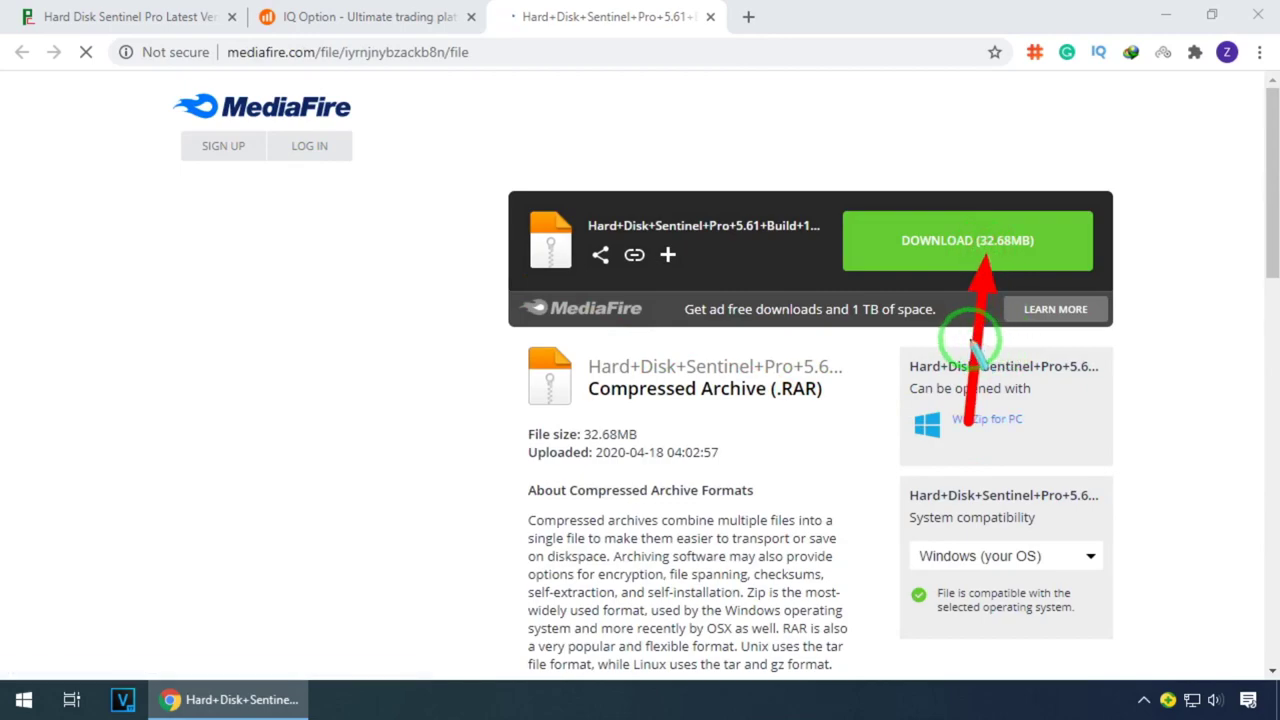
click(945, 233)
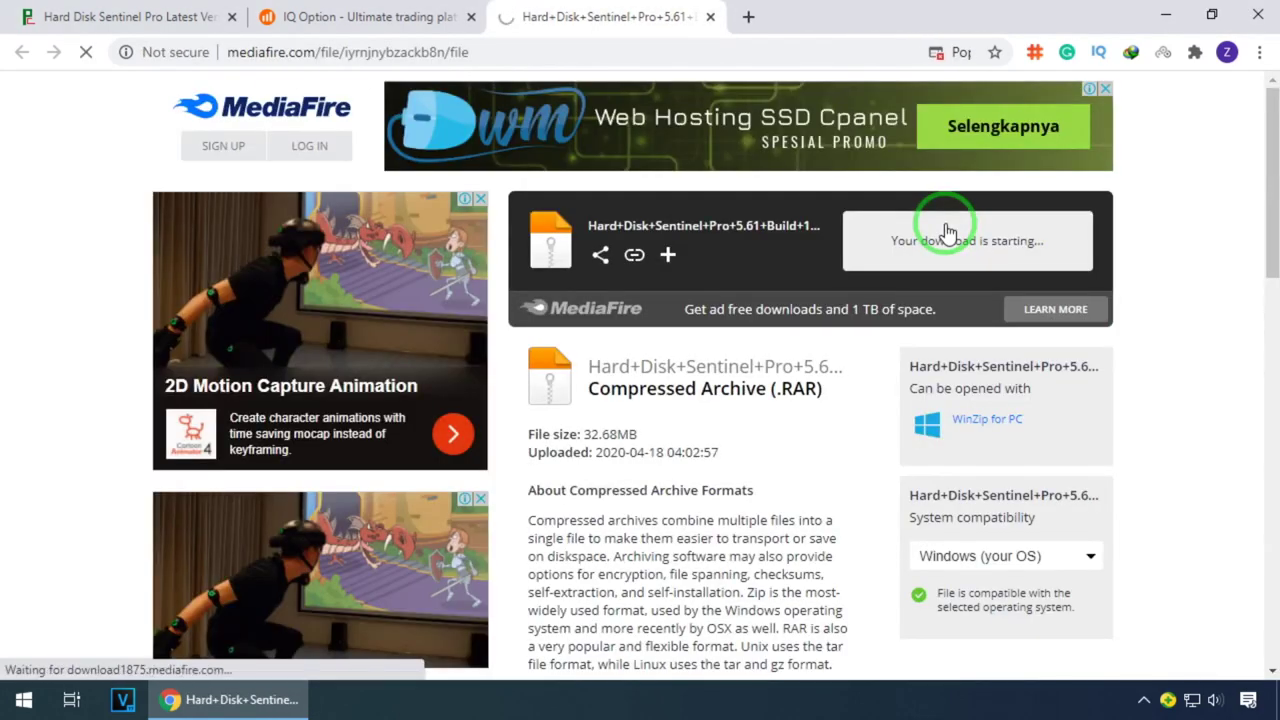